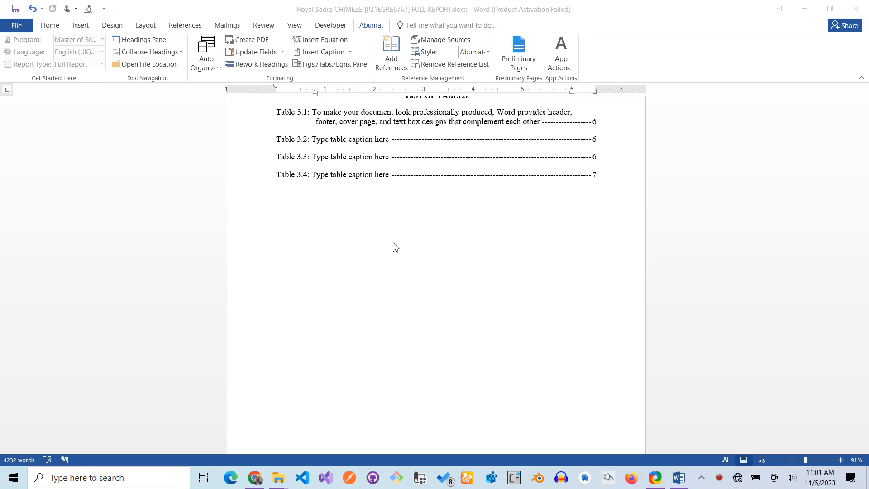
Look through the lists of tables, plates and appendices and the Chapter Two text with its in-text citations
scroll(401, 275, up, 6)
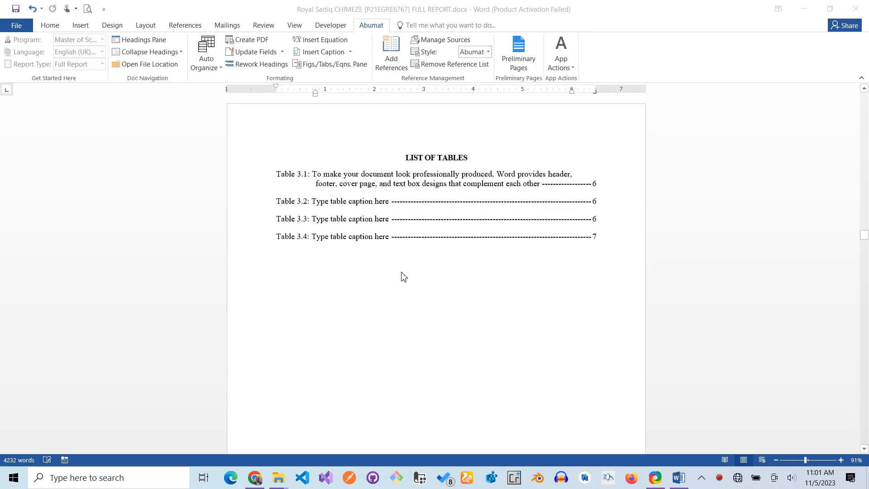
scroll(403, 274, down, 5)
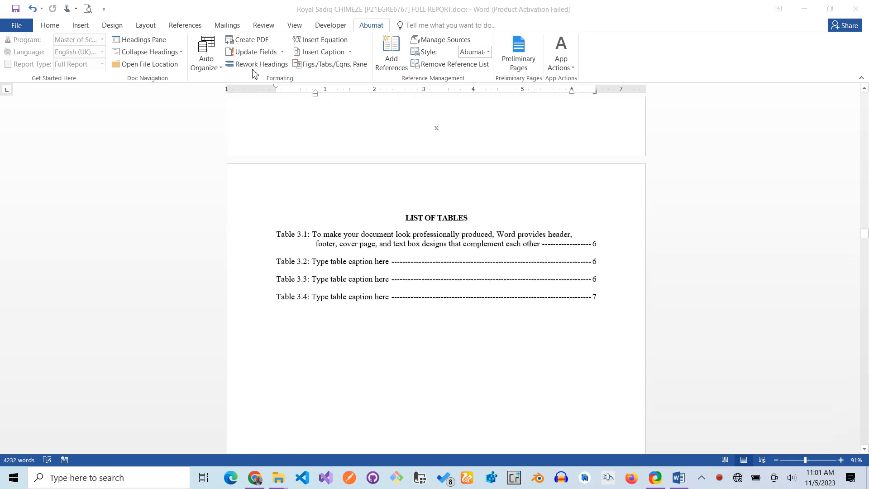
scroll(400, 269, down, 3)
scroll(399, 272, down, 20)
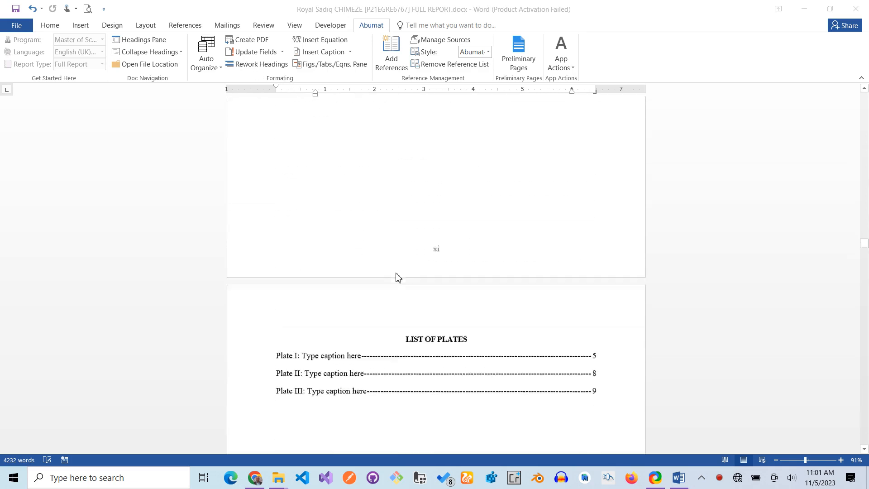
scroll(393, 280, down, 20)
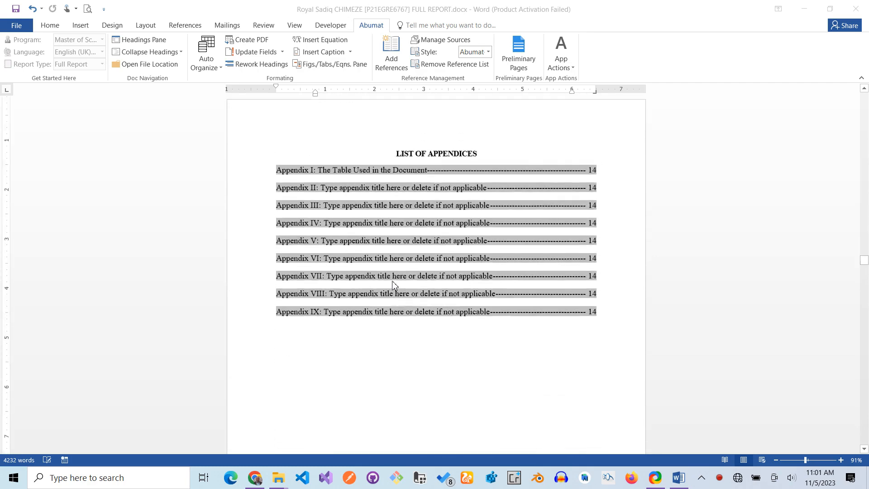
scroll(393, 291, down, 20)
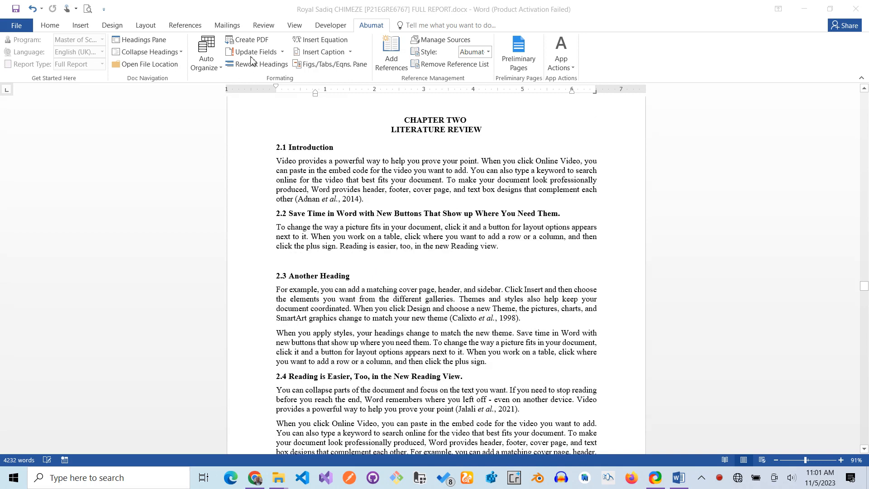
click(335, 213)
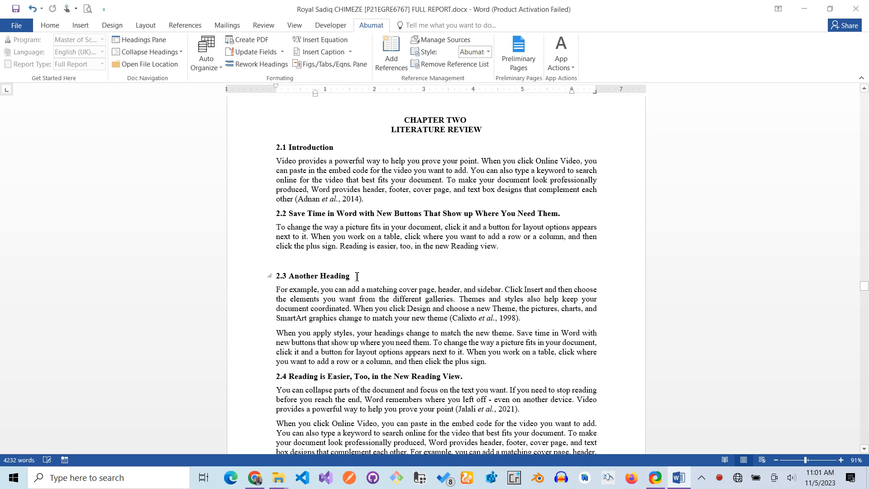
scroll(372, 284, up, 10)
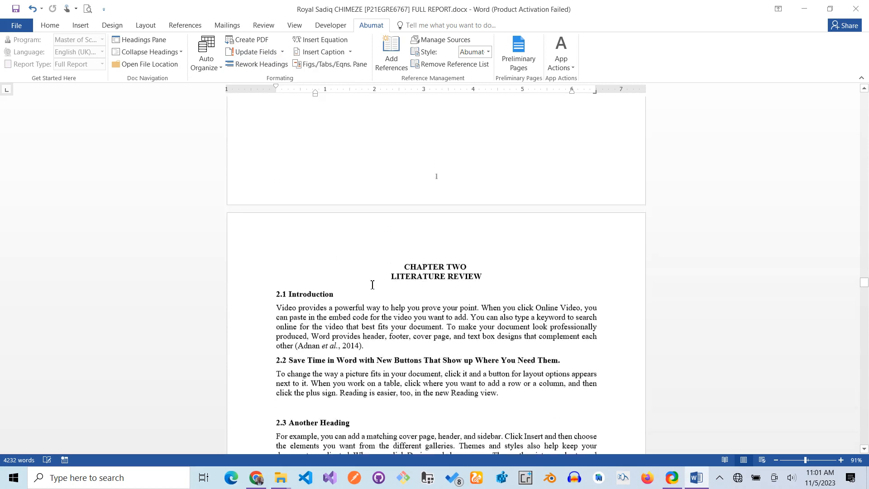
scroll(372, 284, down, 10)
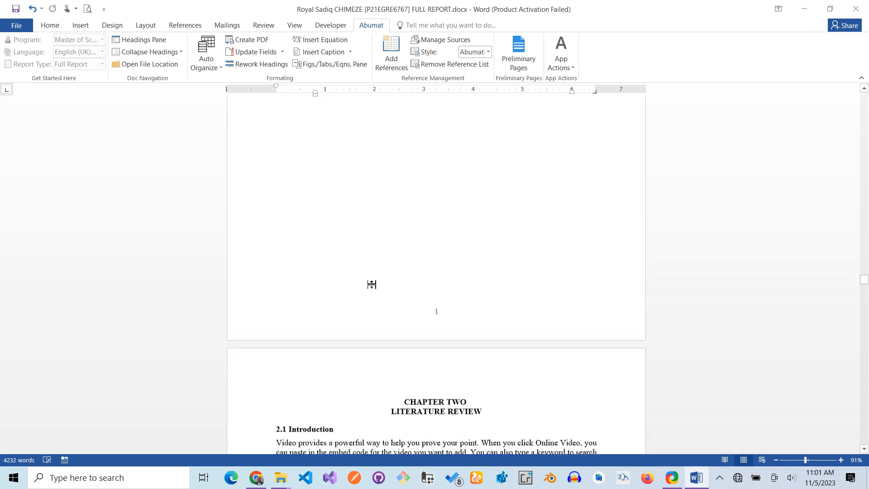
scroll(373, 285, down, 10)
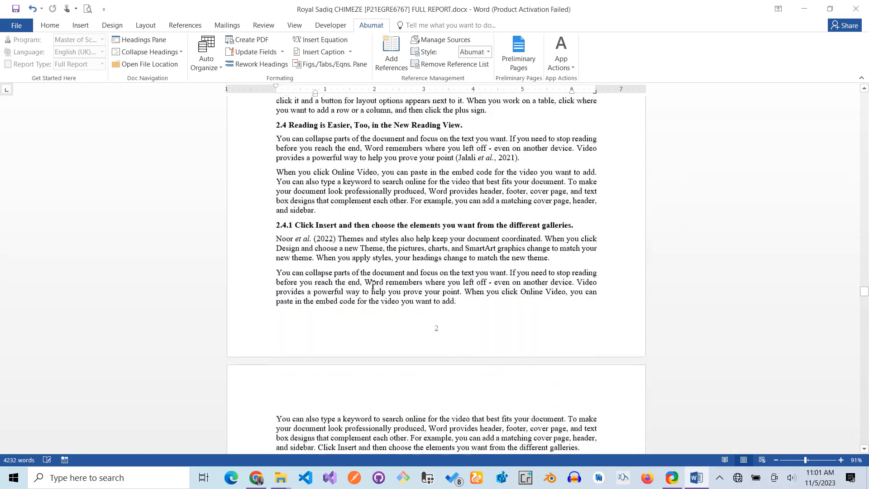
scroll(372, 284, down, 3)
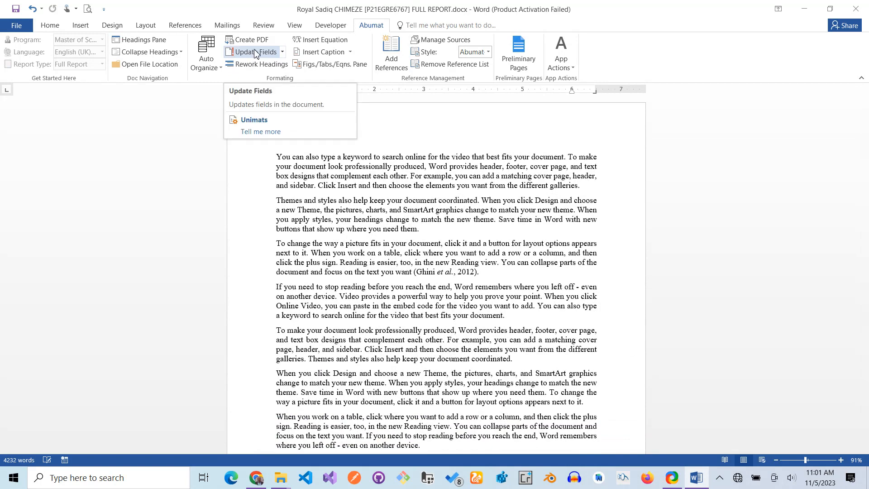
Italicize every "et al" in the document with the Abumat field update
click(282, 53)
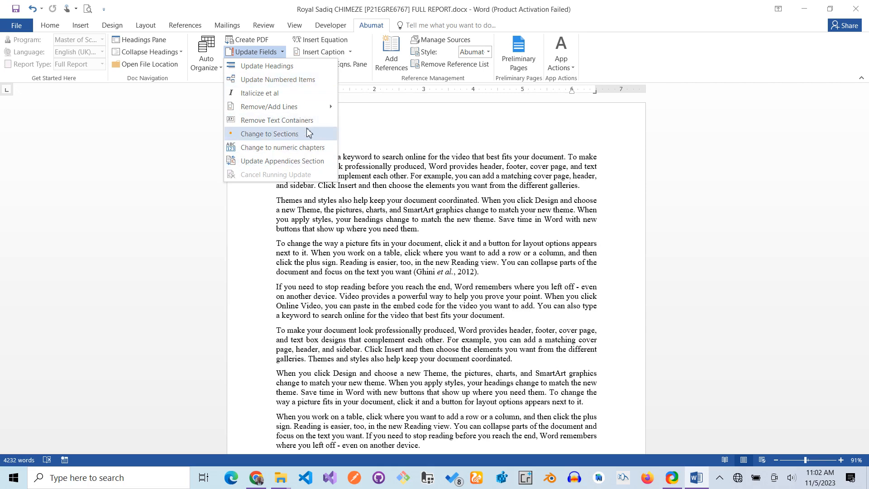
click(269, 97)
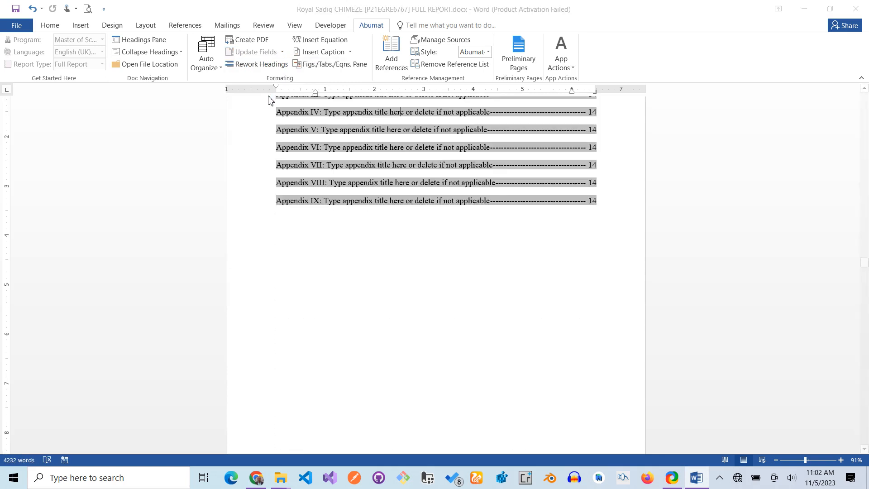
click(463, 281)
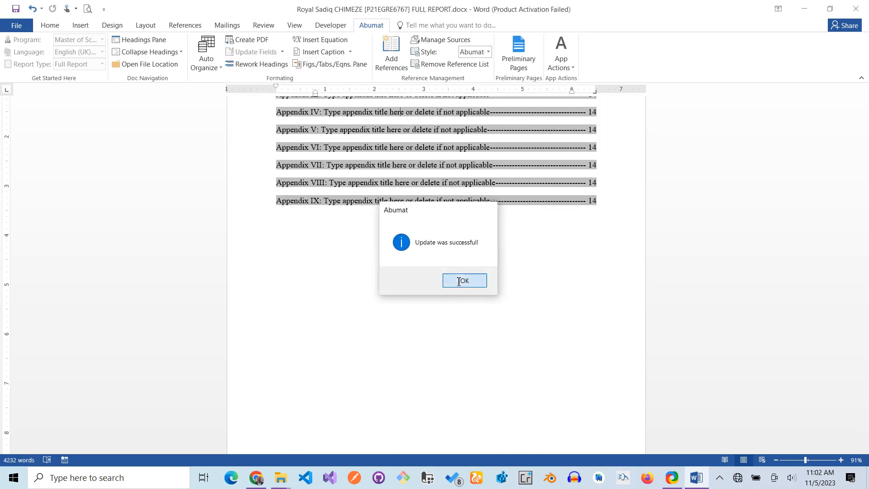
Remove the dashed leader lines between the entries and page numbers in the table of contents
scroll(382, 173, up, 10)
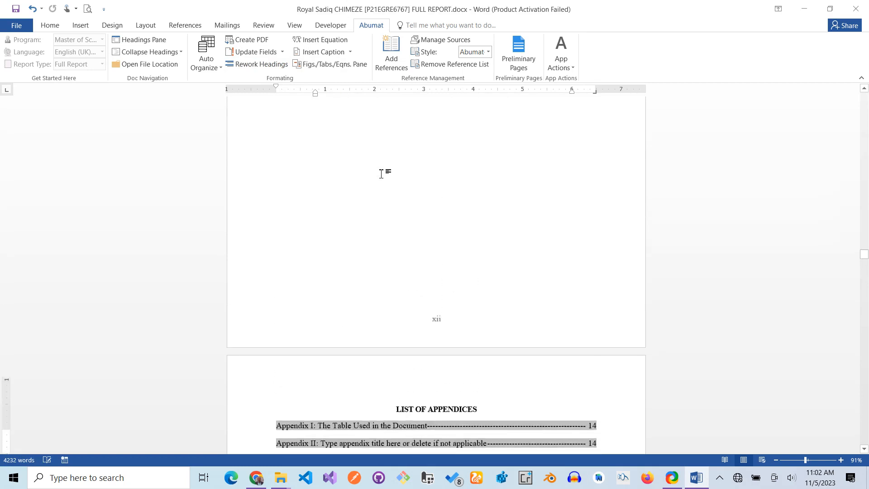
scroll(382, 177, up, 10)
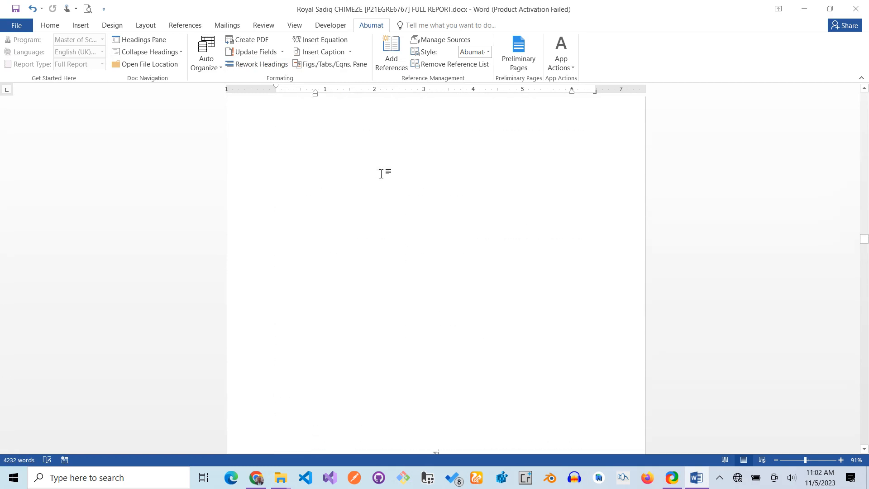
scroll(381, 185, down, 15)
scroll(382, 190, down, 10)
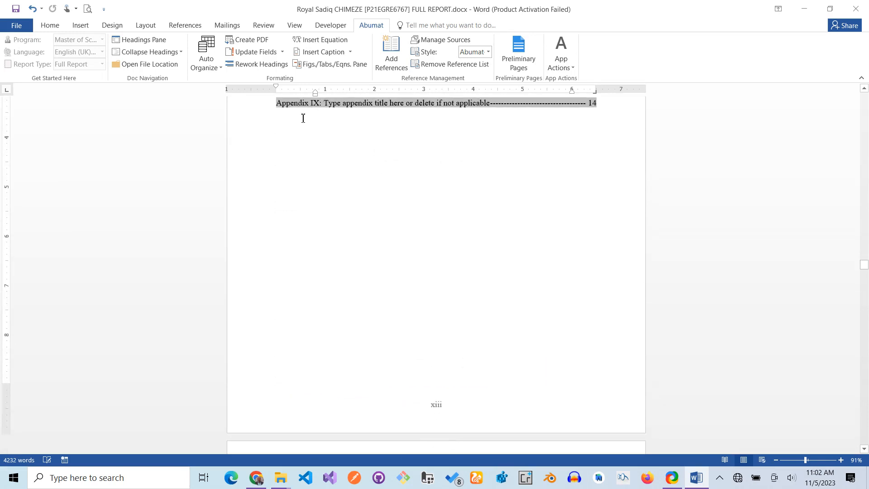
click(282, 53)
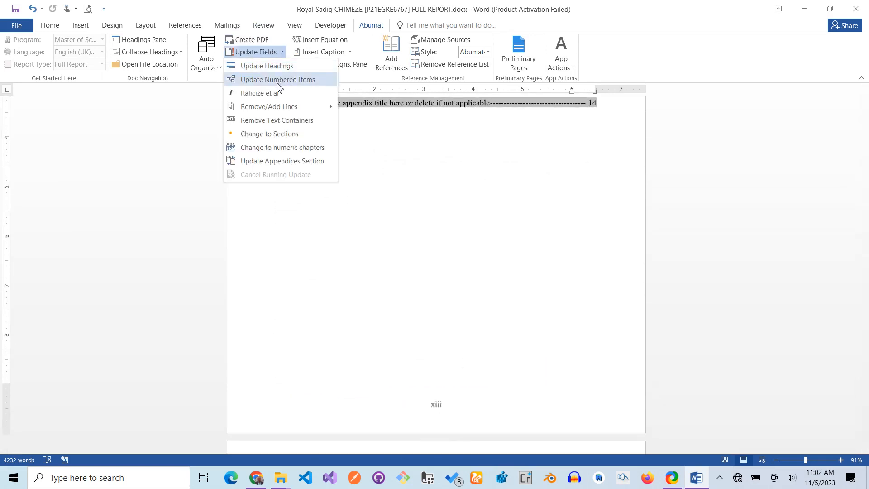
mouse_move(267, 112)
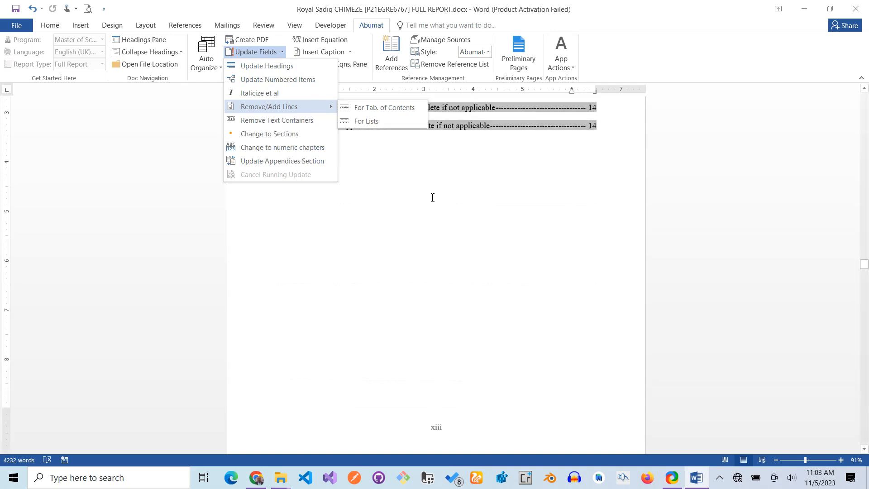
scroll(468, 176, up, 12)
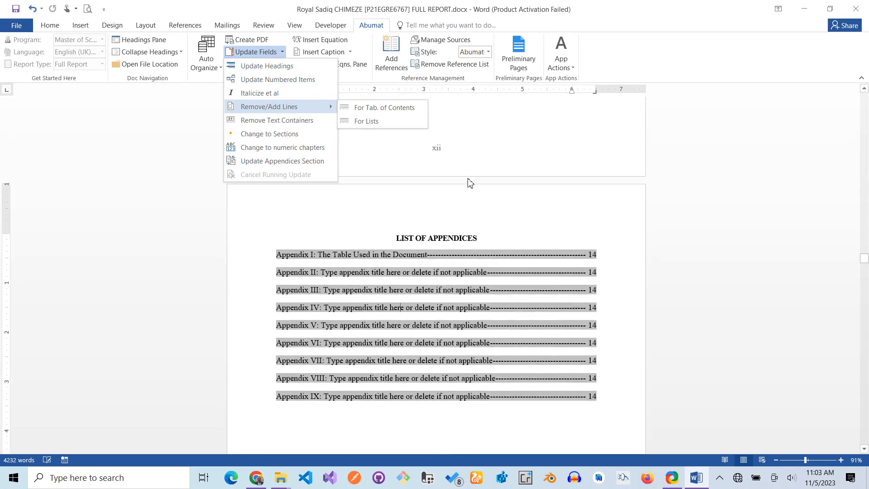
scroll(470, 182, up, 10)
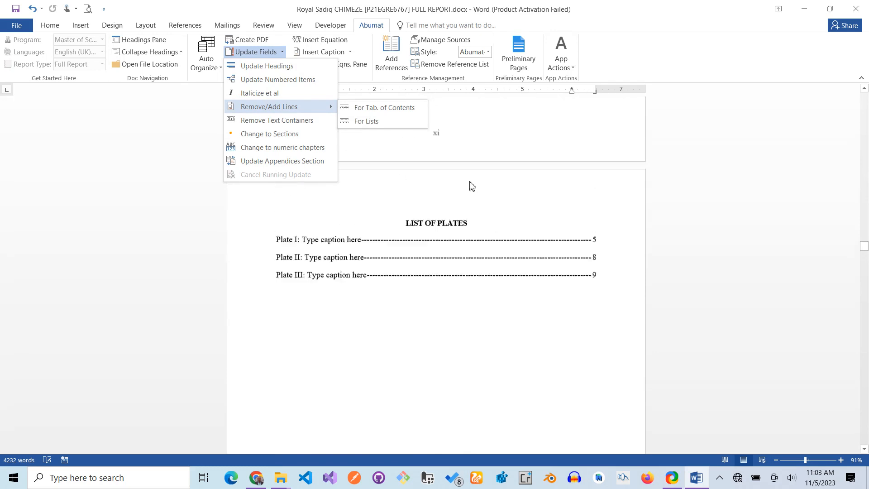
scroll(469, 183, up, 5)
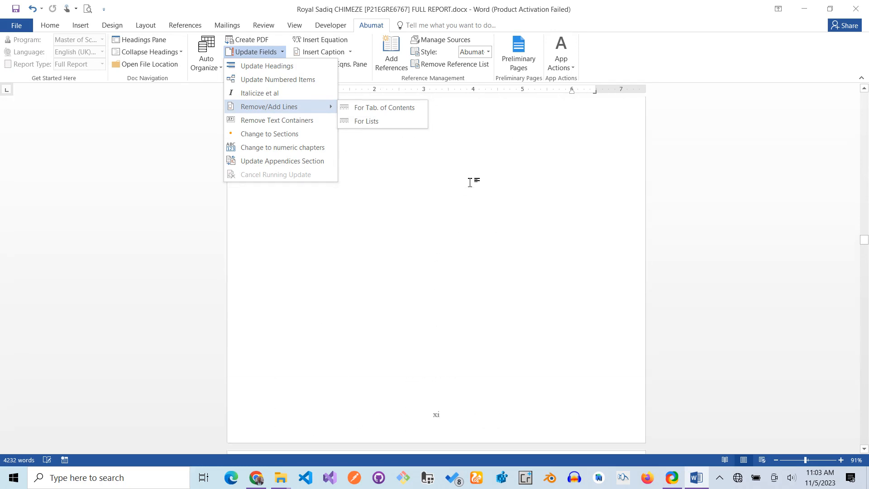
scroll(471, 183, up, 10)
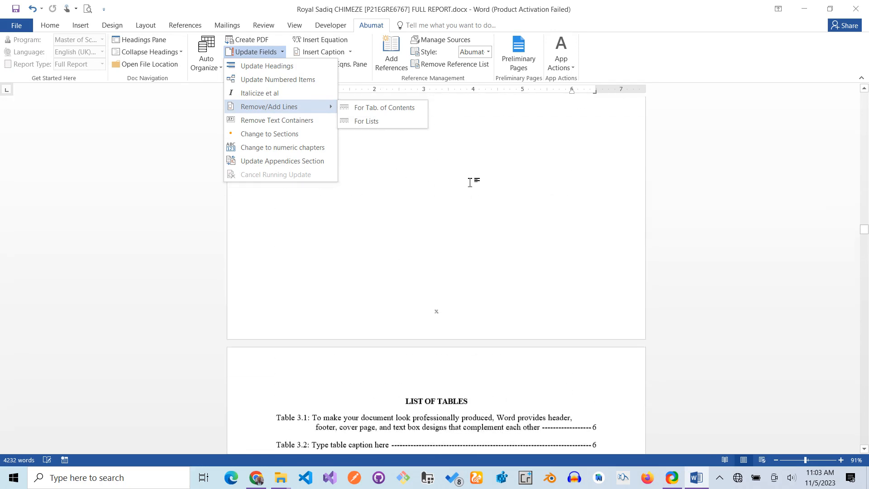
scroll(472, 183, up, 10)
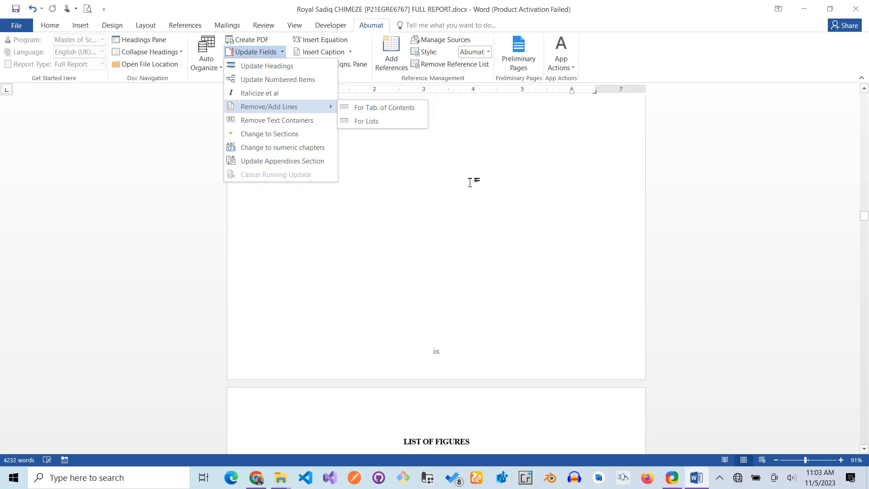
scroll(472, 183, up, 10)
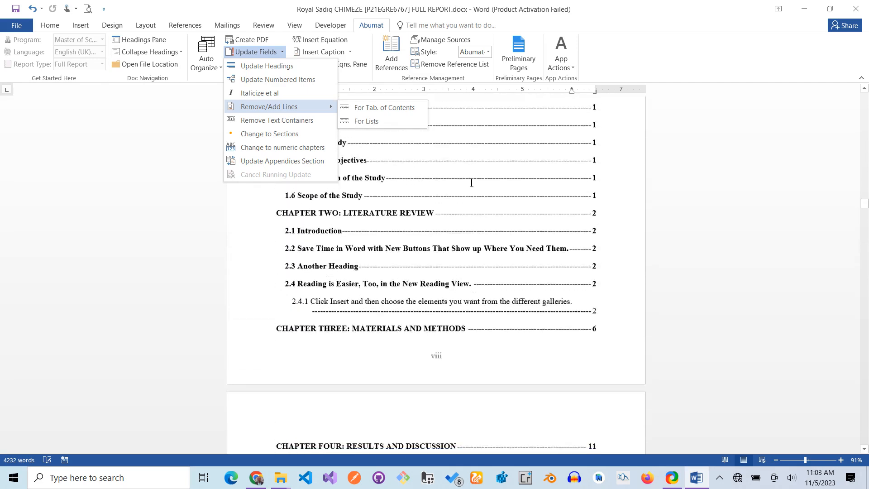
scroll(471, 182, up, 2)
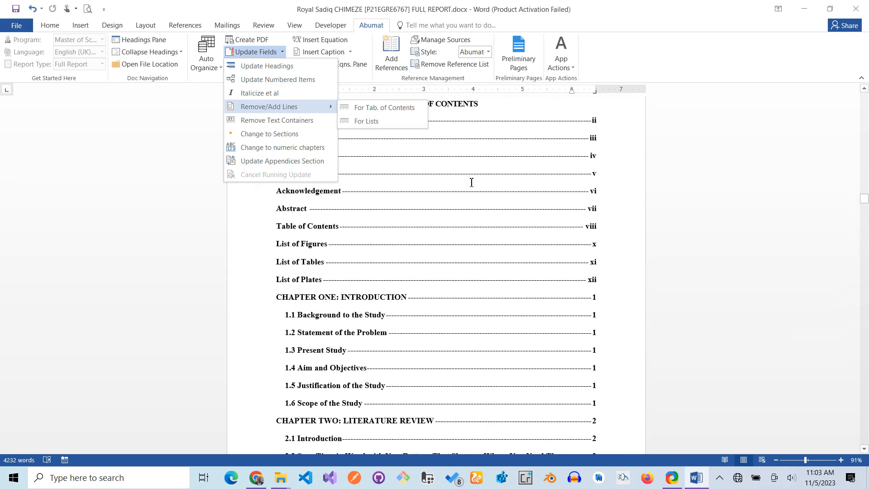
scroll(471, 182, up, 3)
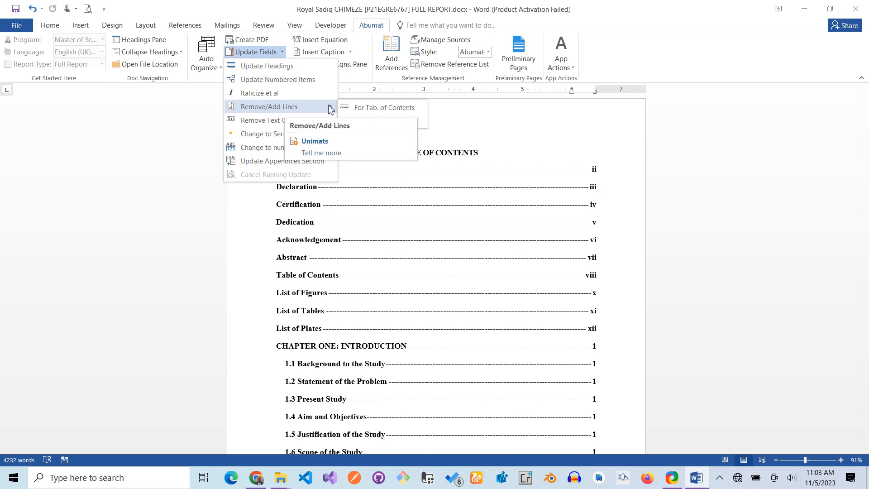
click(378, 110)
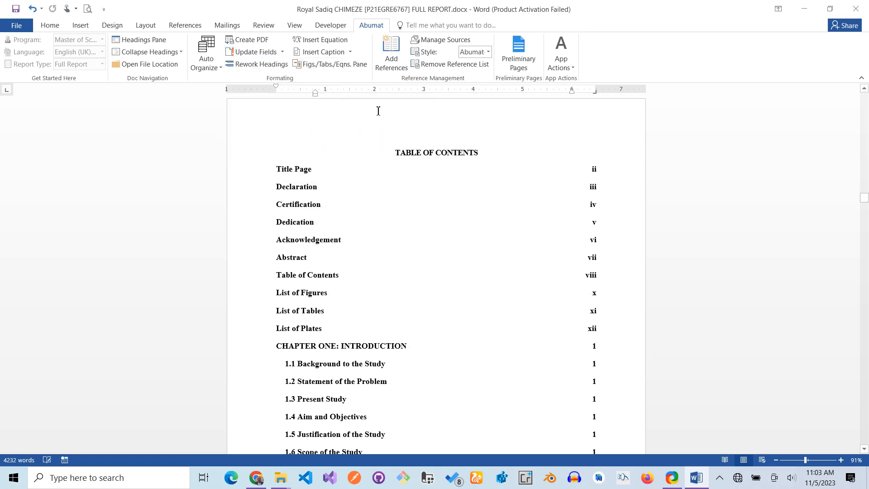
Check the table of contents without leader lines and add the dashed lines back
scroll(399, 281, down, 6)
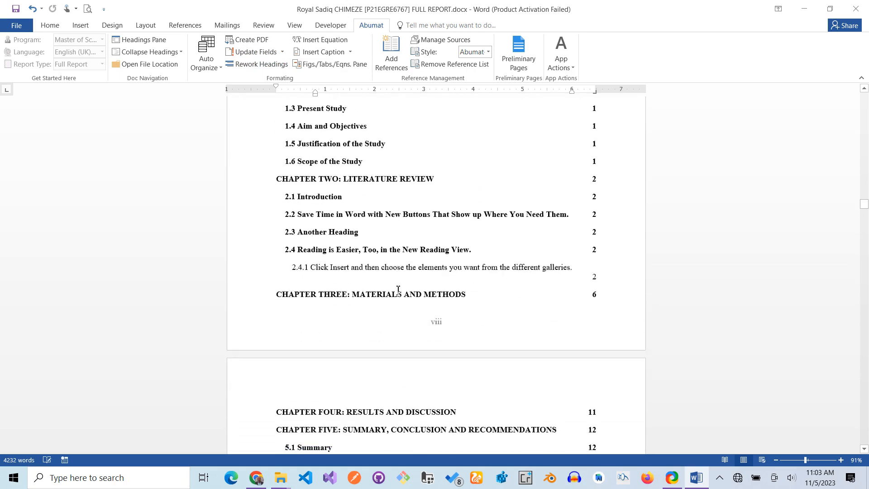
scroll(398, 290, up, 2)
scroll(398, 290, up, 6)
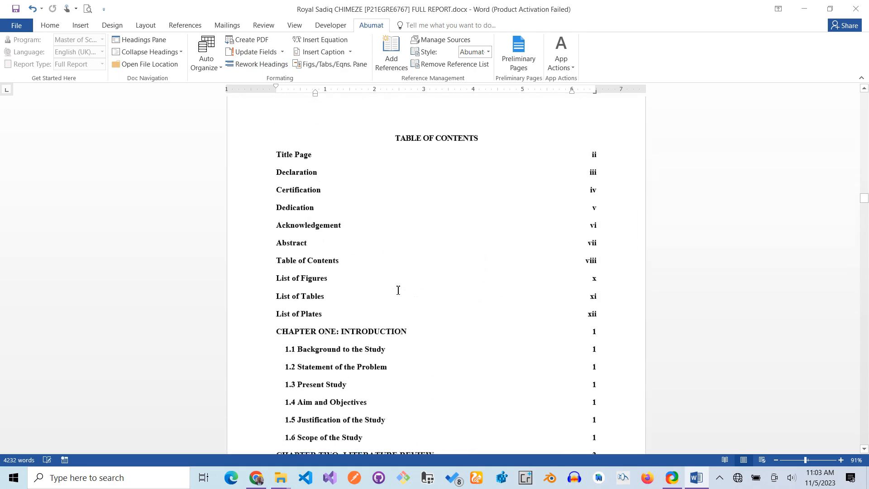
click(350, 52)
click(281, 52)
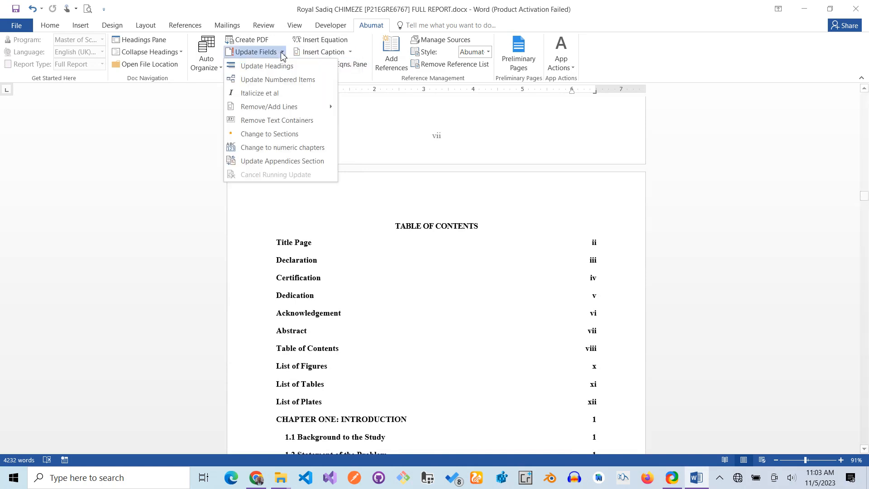
mouse_move(317, 106)
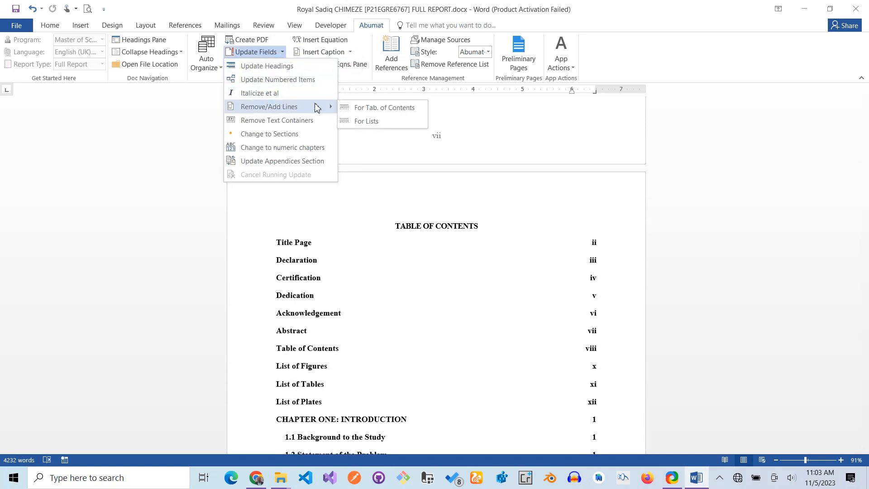
click(358, 107)
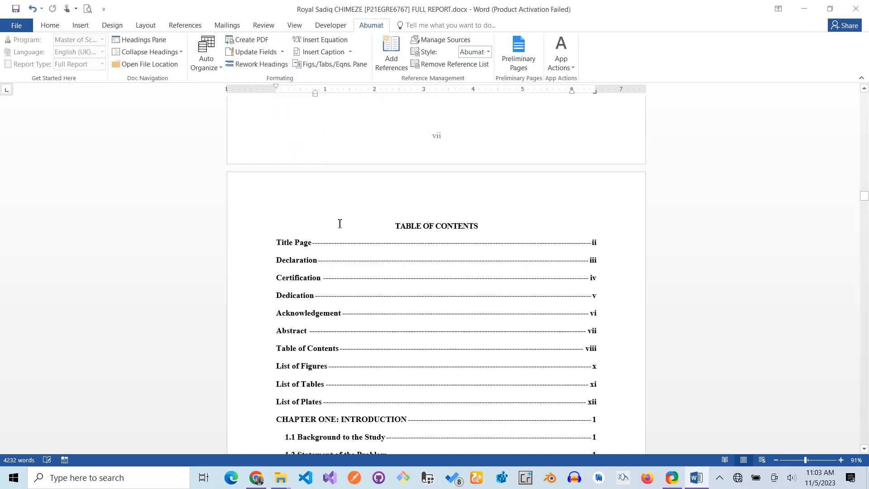
Remove the dashed leader lines from the lists with the Abumat field update, checking the List of Tables page
click(283, 53)
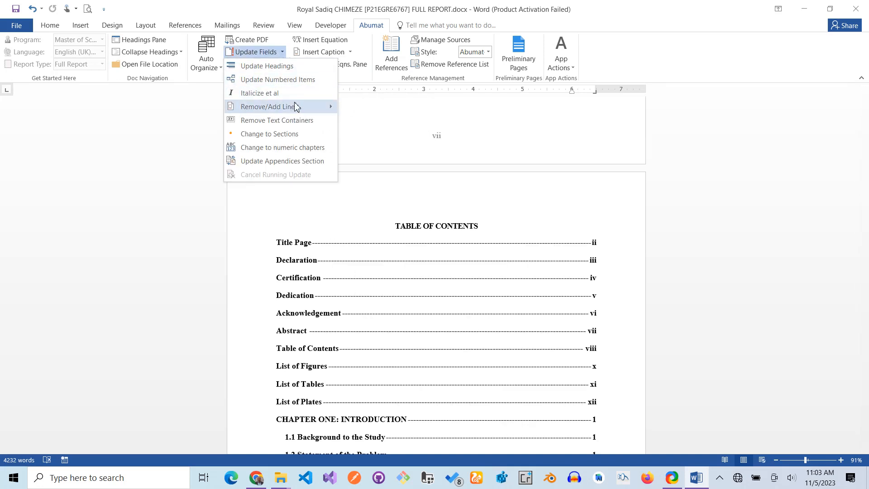
mouse_move(298, 109)
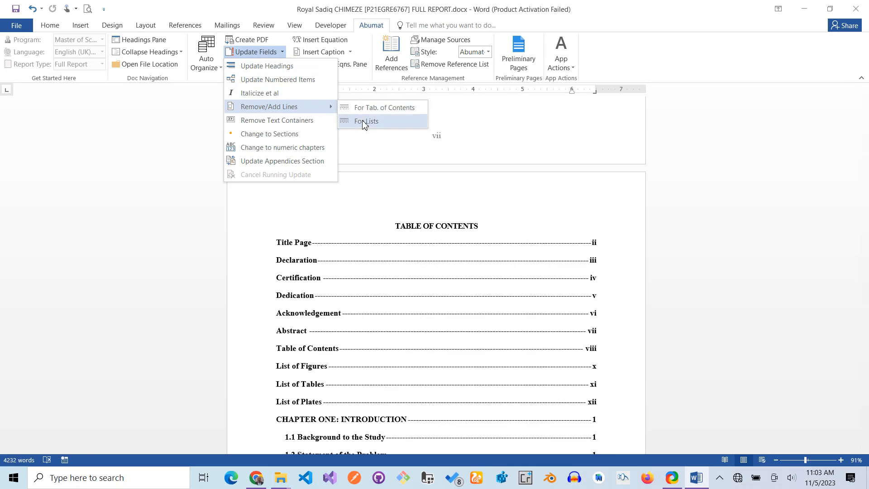
scroll(429, 281, down, 5)
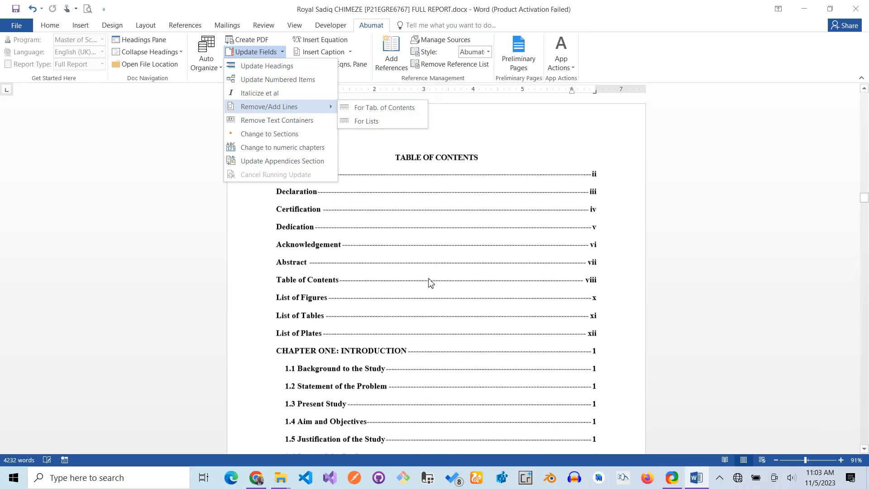
scroll(433, 284, down, 15)
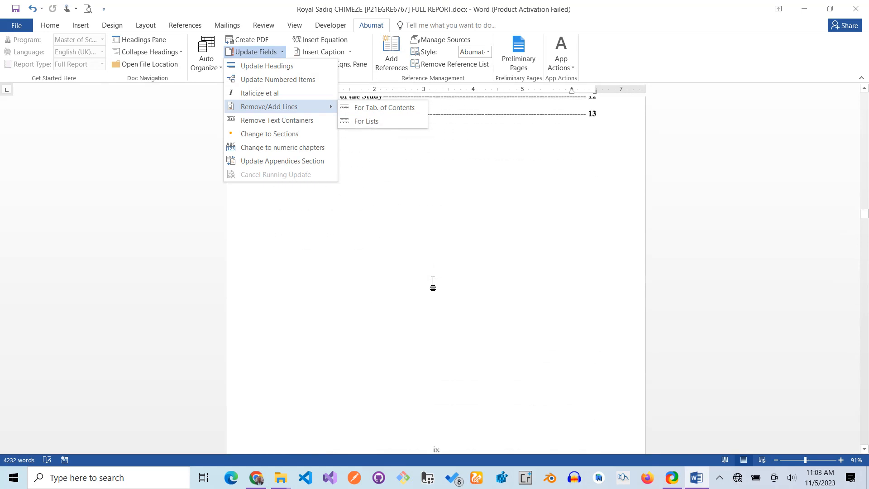
scroll(433, 281, down, 12)
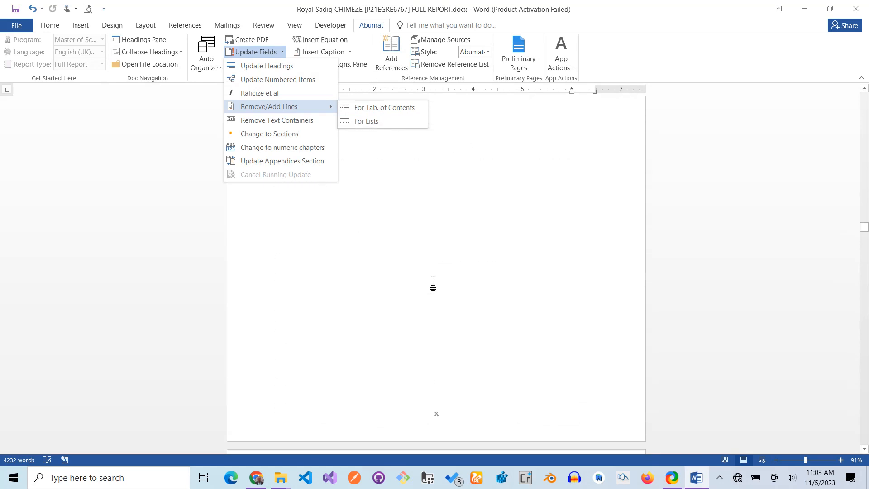
scroll(433, 281, down, 3)
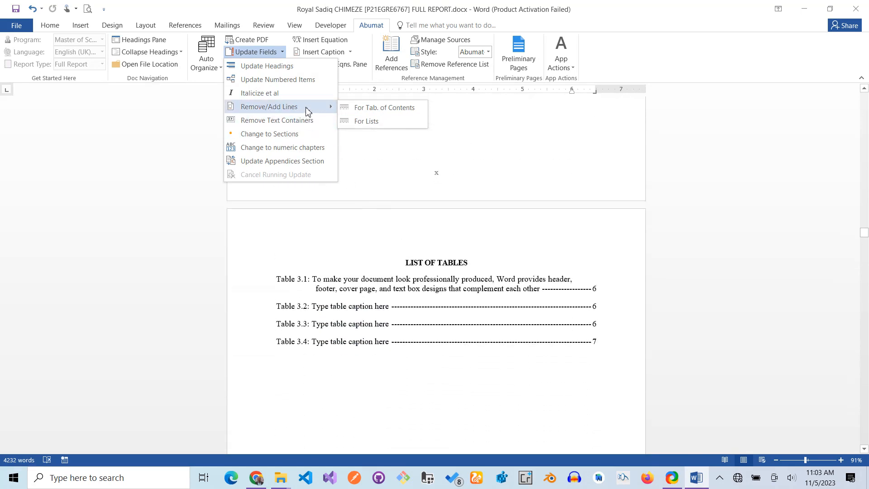
click(368, 122)
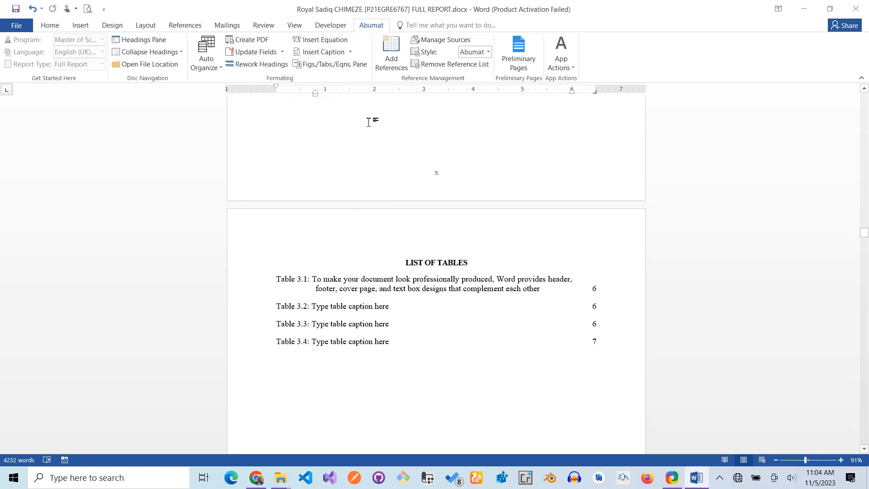
Add the dashed leader lines back to the lists
click(281, 53)
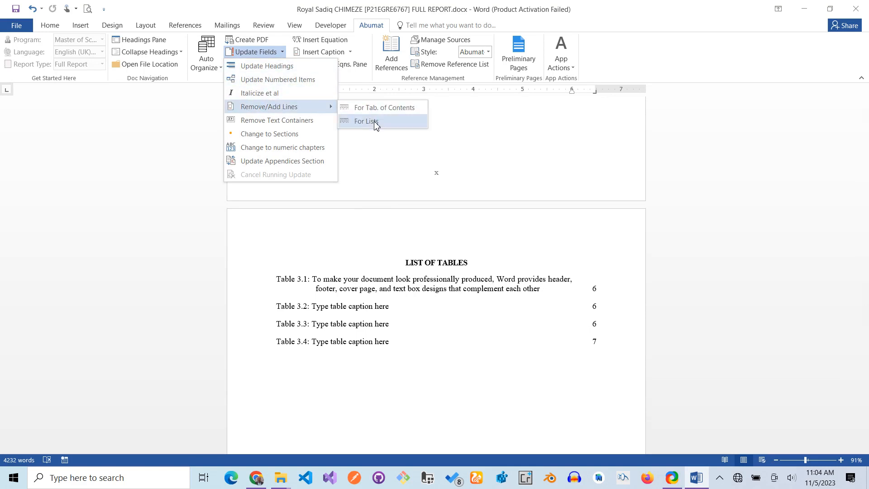
click(374, 123)
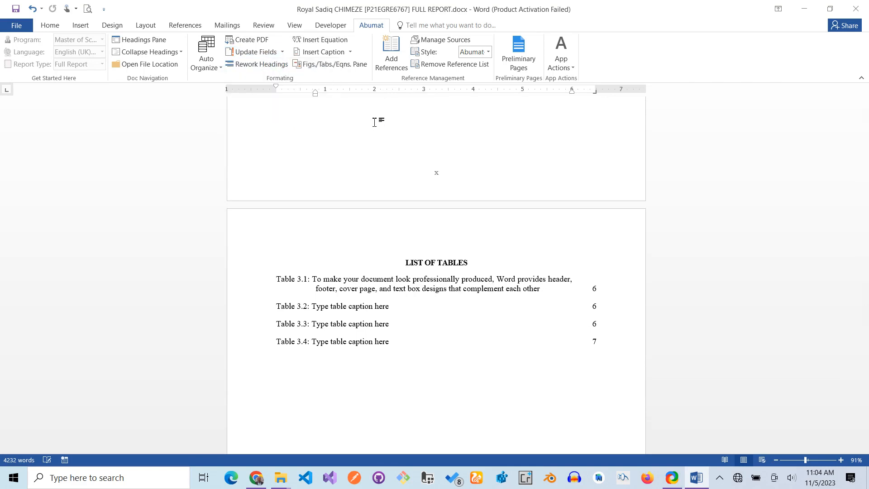
click(282, 53)
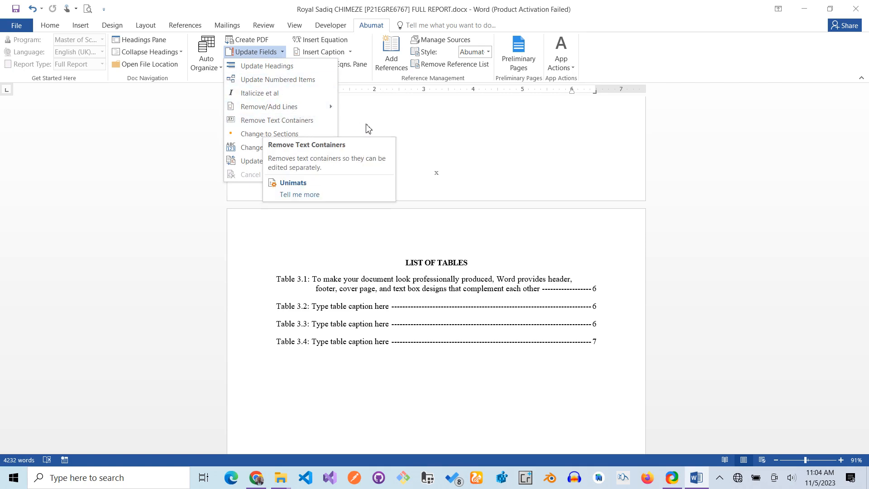
click(413, 162)
Insert the words "Italized Words" after "NEW VACCINES" in the report title on the cover page
drag(862, 237, 861, 93)
click(417, 172)
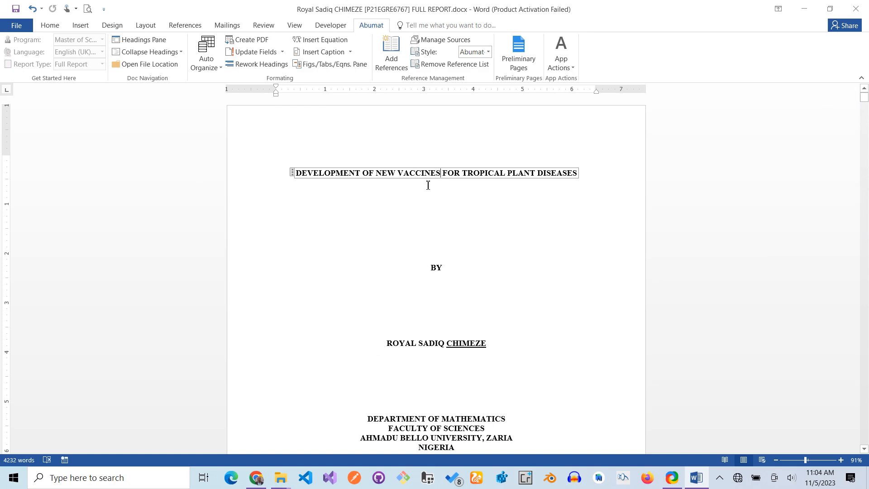
text(I)
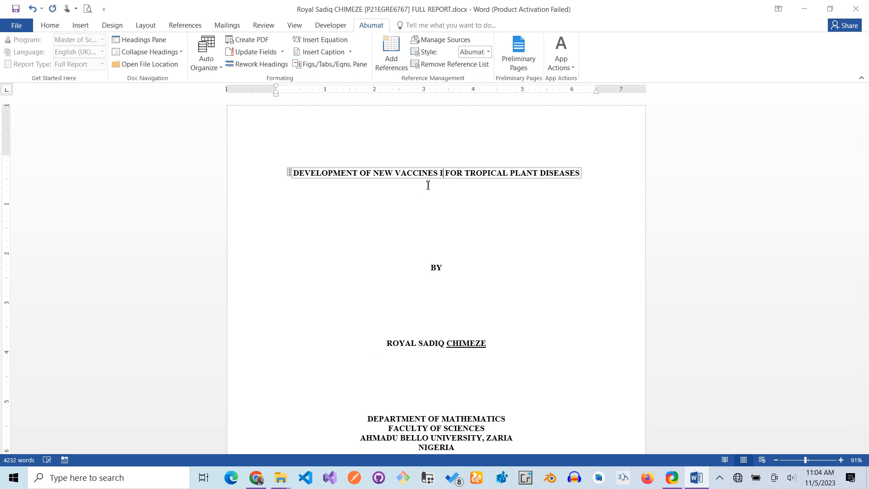
key(BackSpace)
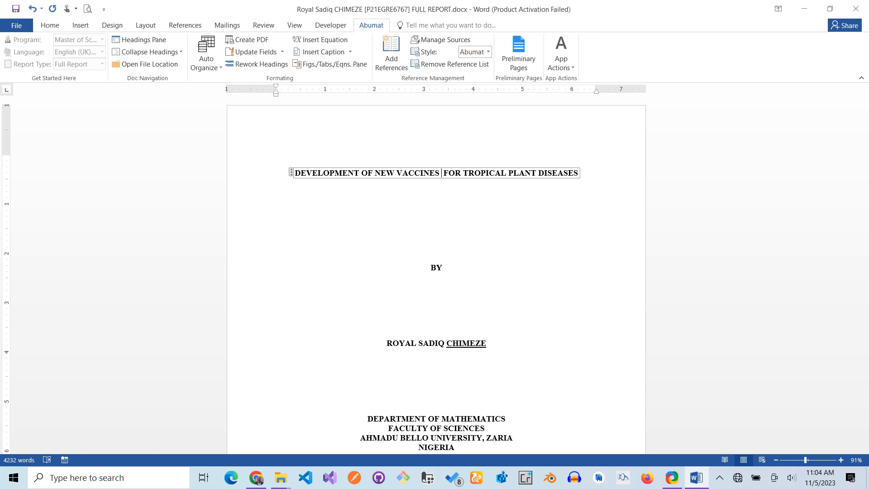
text(I)
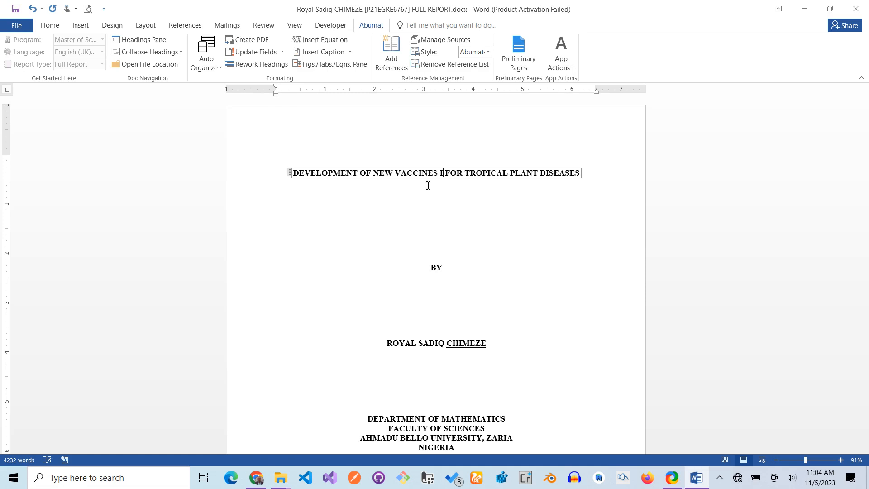
text(lazti)
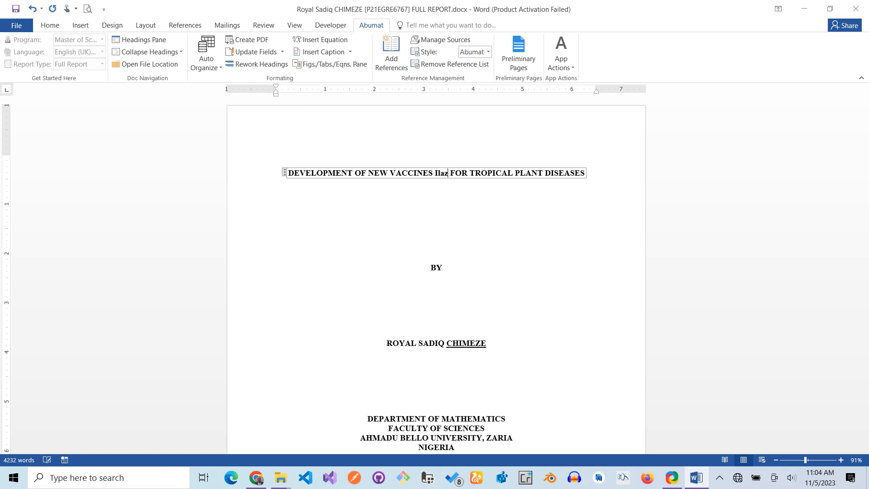
text(ce)
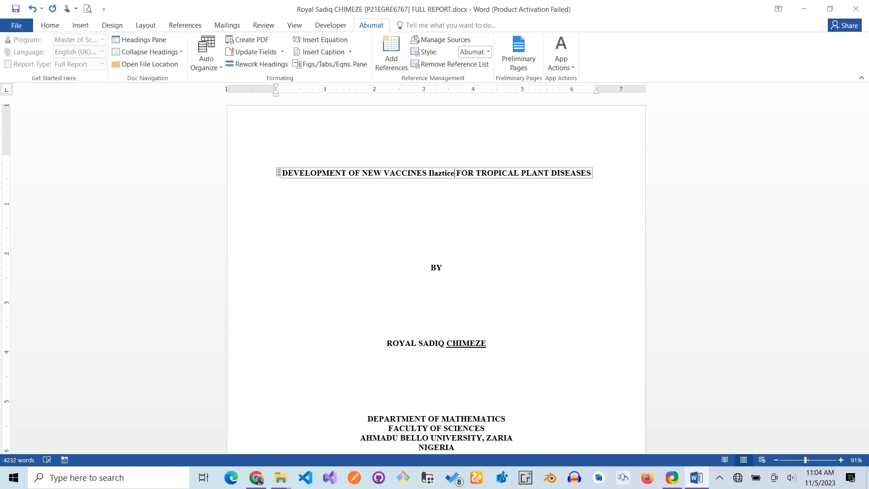
key(BackSpace)
key(BackSpace)
key(BackSpace)
key(BackSpace)
key(BackSpace)
key(BackSpace)
key(BackSpace)
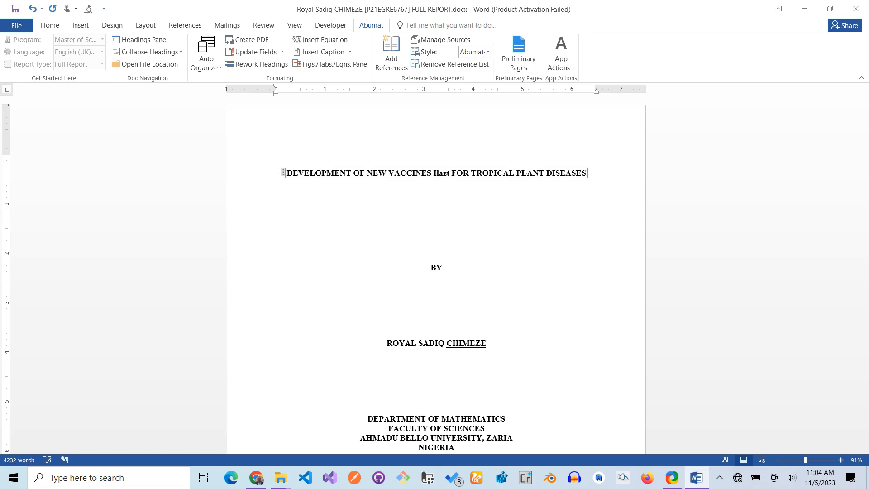
text(talized)
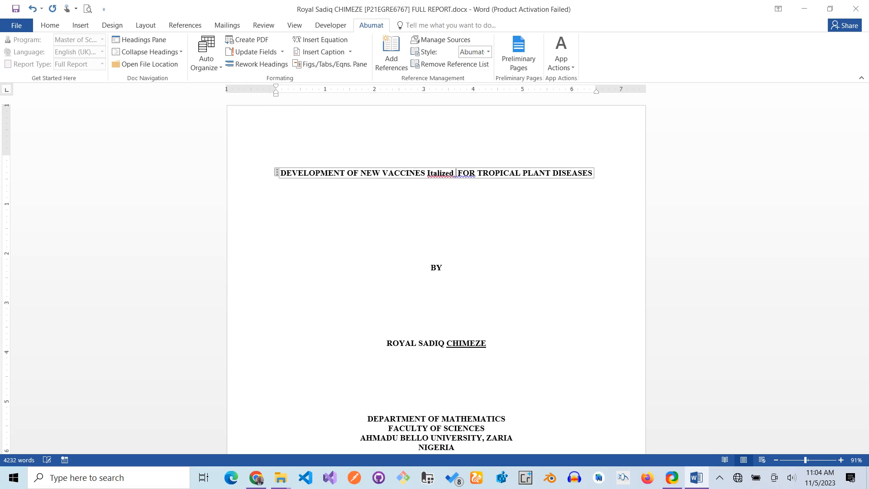
text( Words)
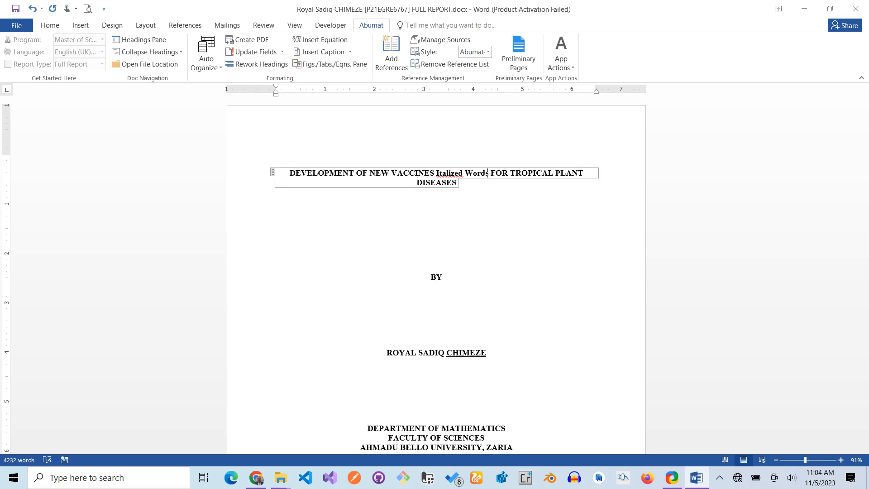
Try to italicize only "Italized Words" in the cover page title, and revert the italic formatting
key(shift+Left)
key(shift+Left)
key(shift+Left)
key(shift+Left)
key(shift+Left)
key(shift+Left)
key(shift+Left)
key(shift+Left)
key(shift+Left)
key(shift+Left)
key(shift+Left)
key(shift+Left)
key(shift+Left)
key(shift+Left)
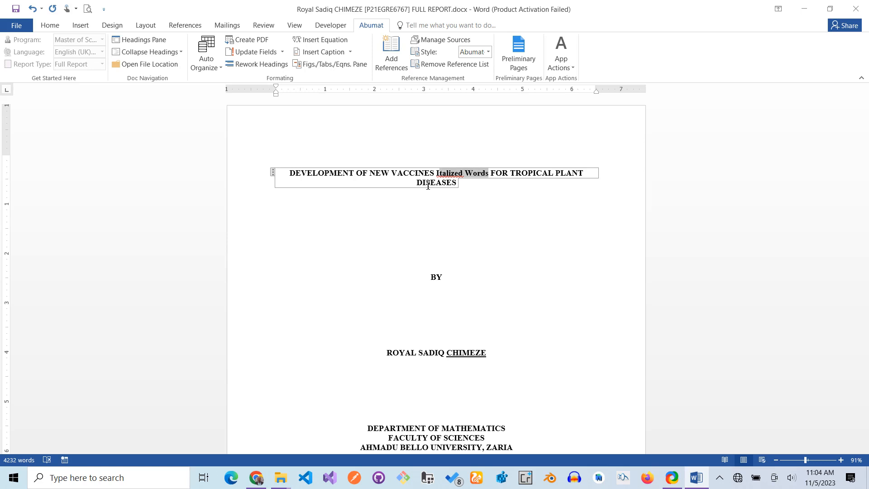
key(ctrl+i)
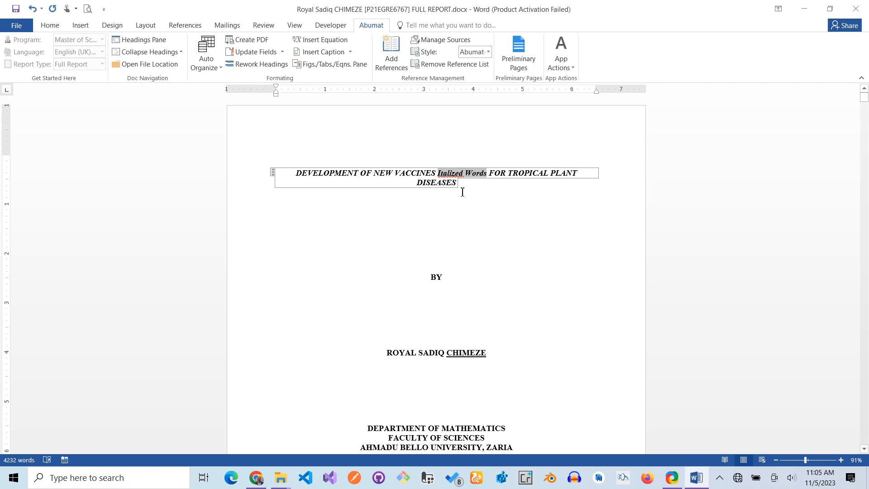
key(ctrl+i)
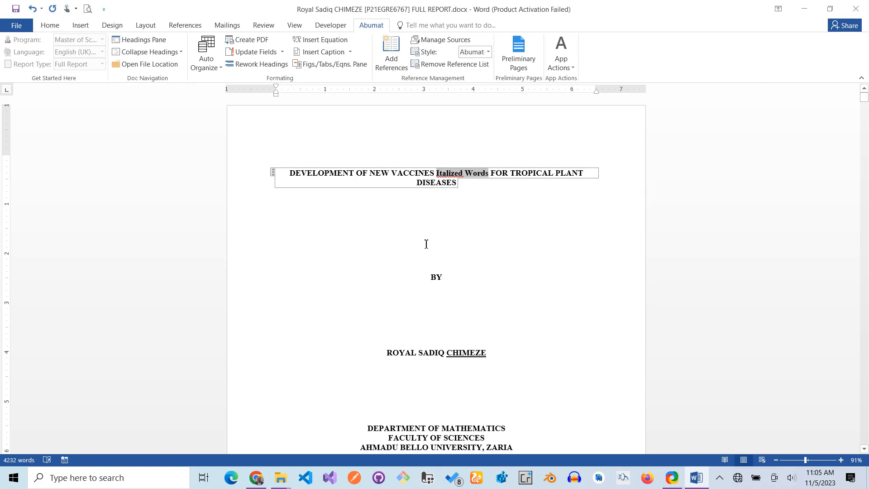
click(431, 260)
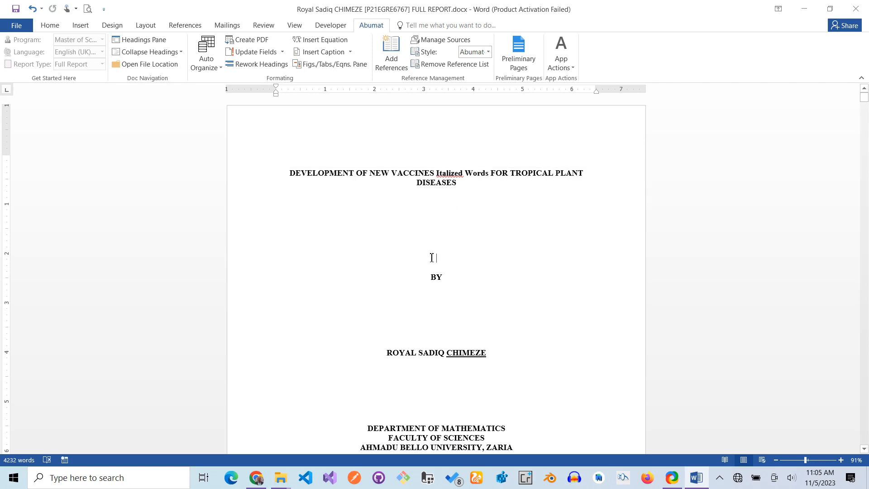
Remove the text containers from the document so that parts of the title can be formatted separately
click(425, 182)
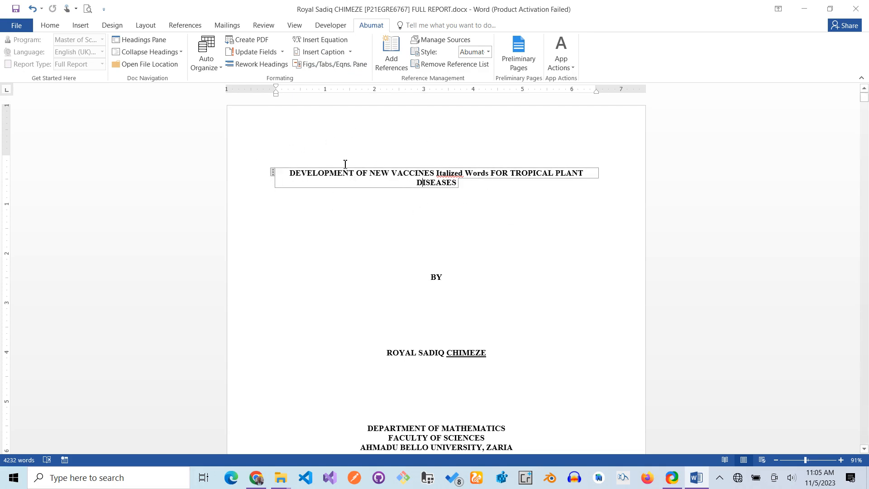
scroll(463, 300, down, 10)
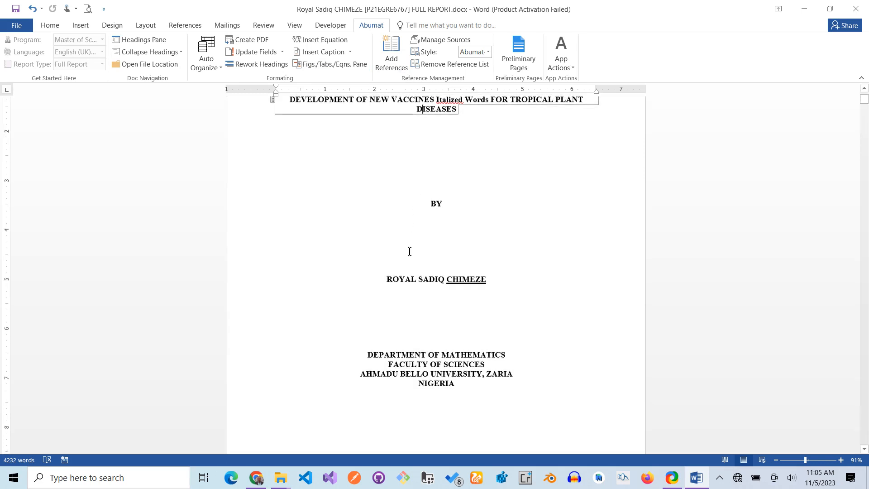
scroll(418, 269, down, 5)
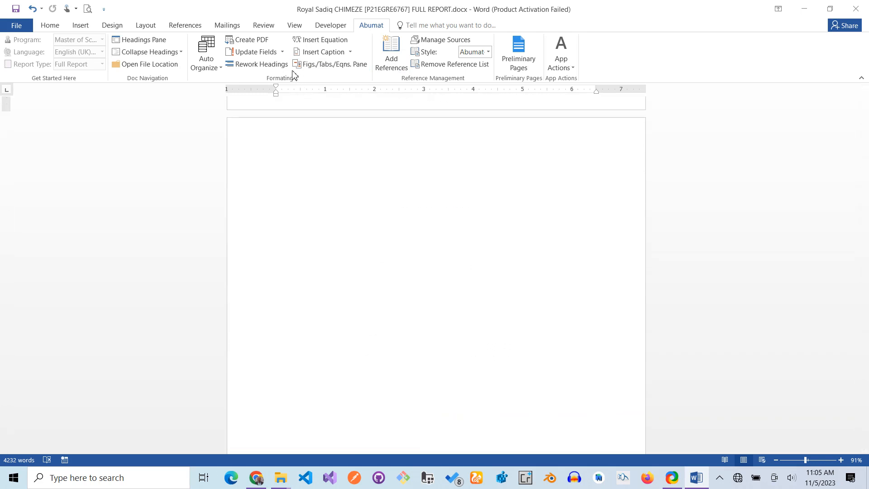
scroll(316, 190, up, 4)
scroll(328, 219, up, 10)
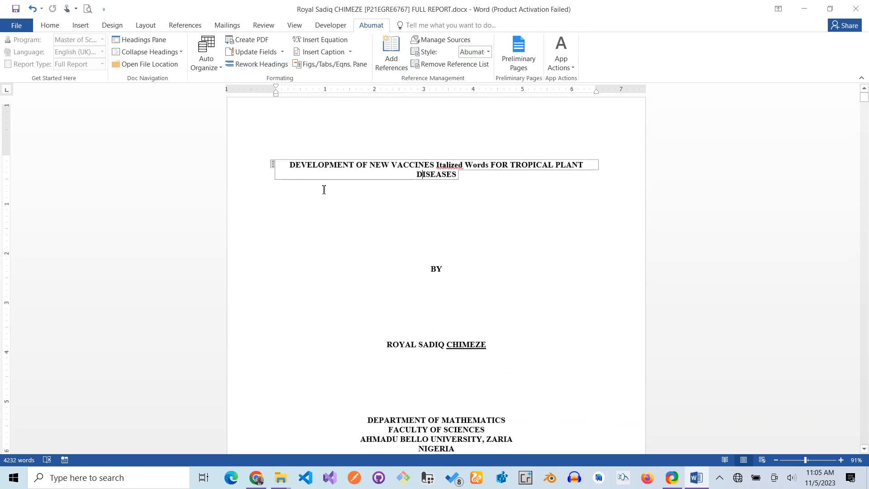
click(282, 53)
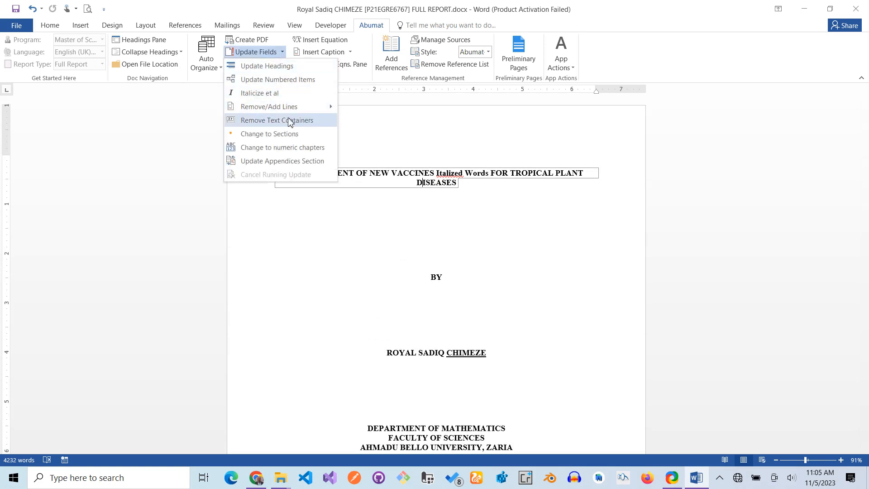
click(260, 122)
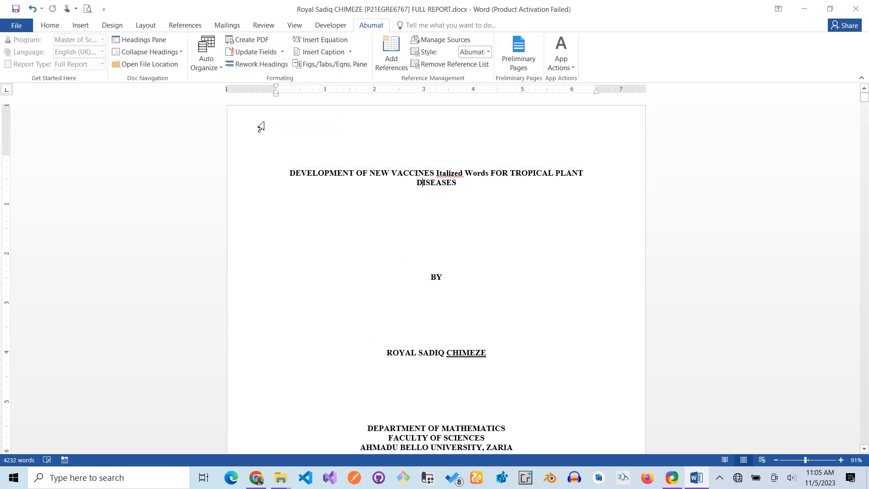
Italicize only the words "Italized Words" in the cover page title
click(435, 173)
shift+click(491, 176)
key(ctrl+i)
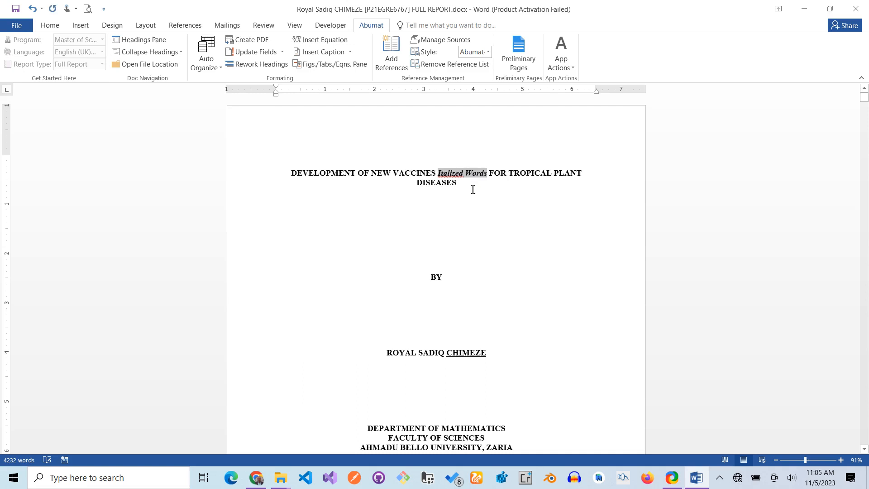
click(456, 188)
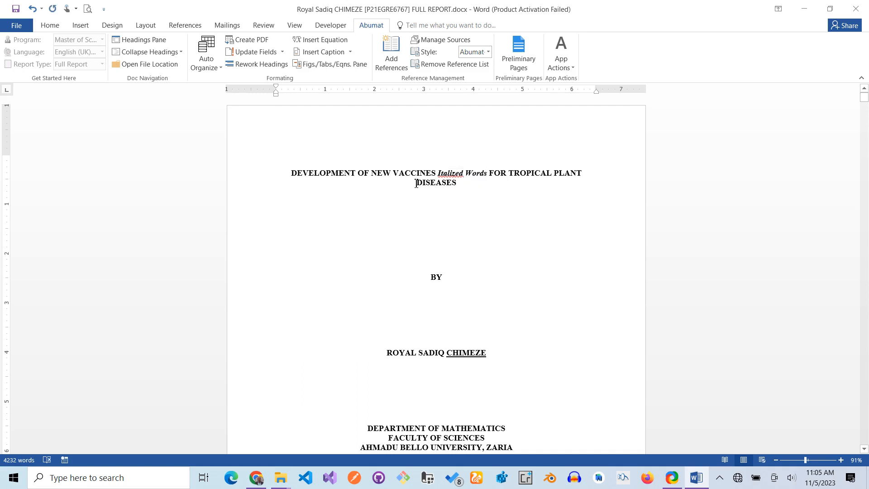
Show the document's headings for navigation and go to the Chapter One Introduction heading
click(283, 53)
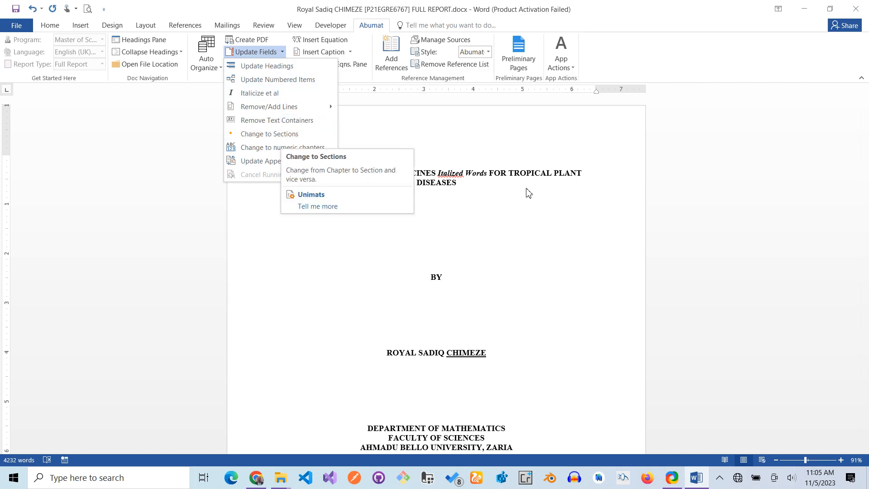
scroll(498, 190, down, 6)
click(479, 190)
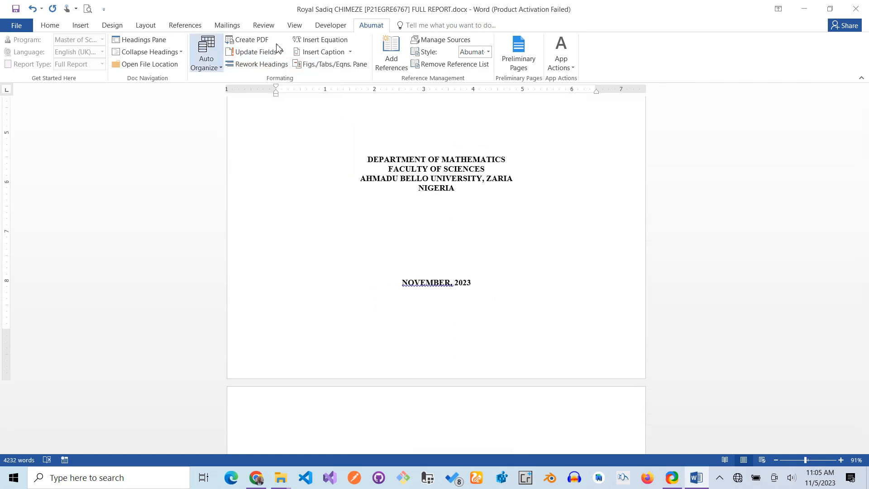
click(141, 40)
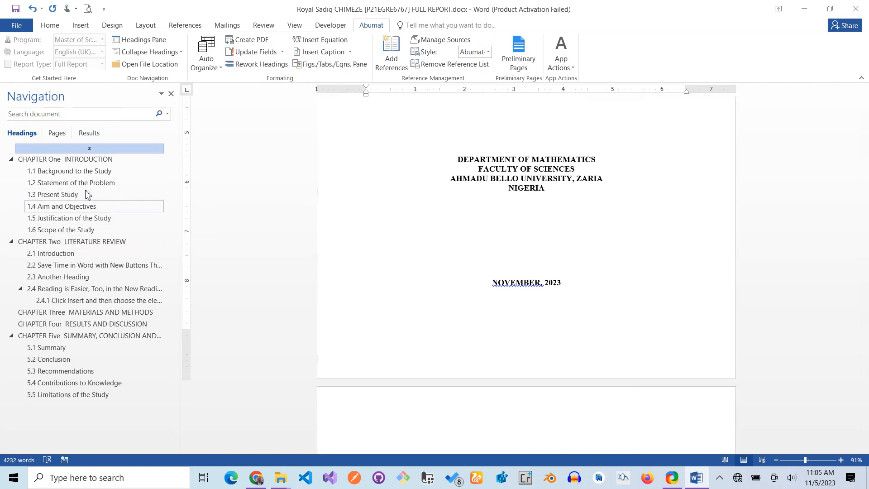
click(58, 163)
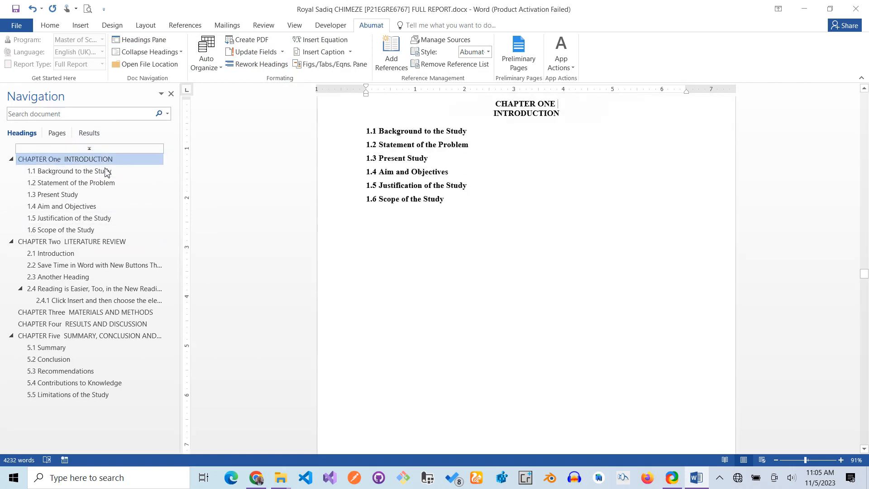
Hide the headings navigation and change the report's chapters to sections, starting from the selected CHAPTER ONE heading
click(171, 94)
scroll(428, 136, up, 1)
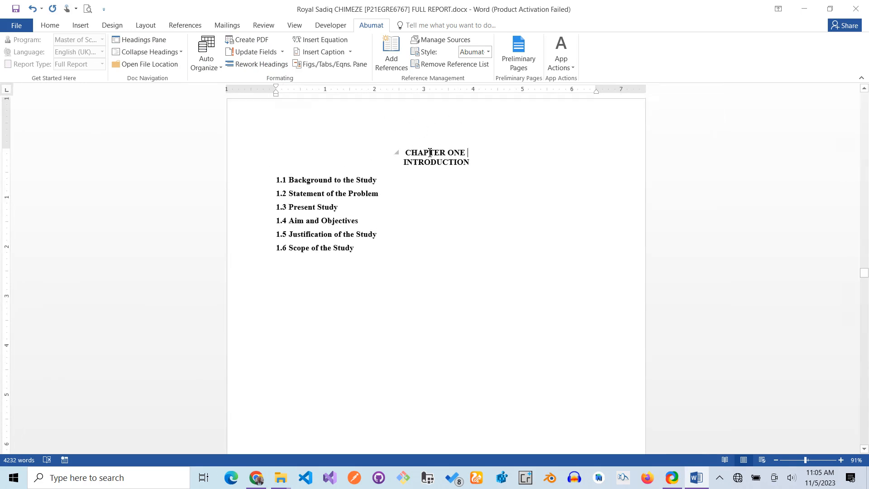
triple_click(430, 152)
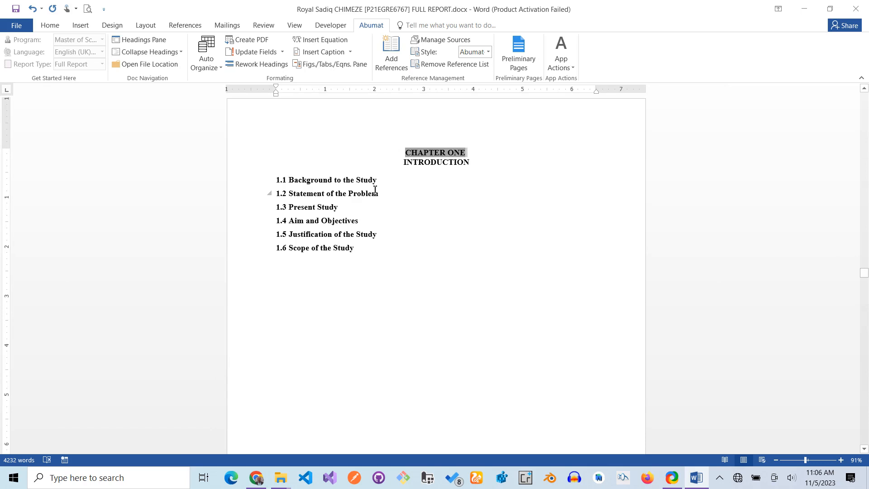
scroll(398, 199, up, 3)
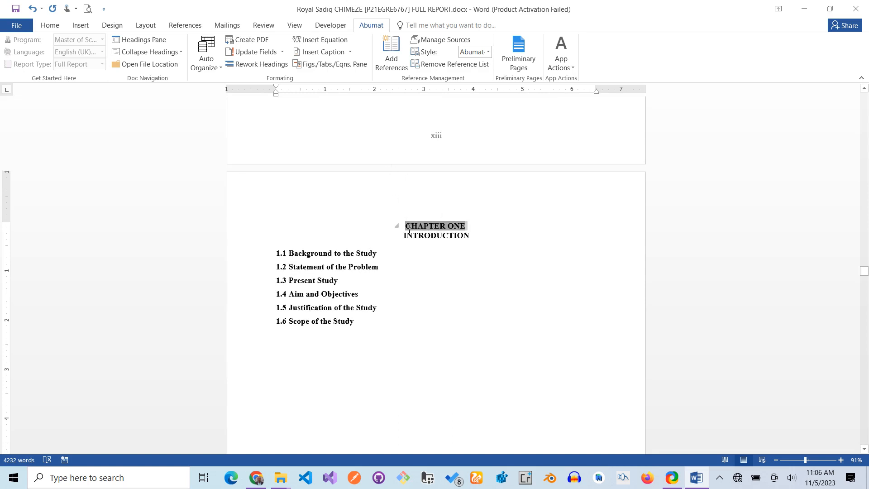
click(283, 52)
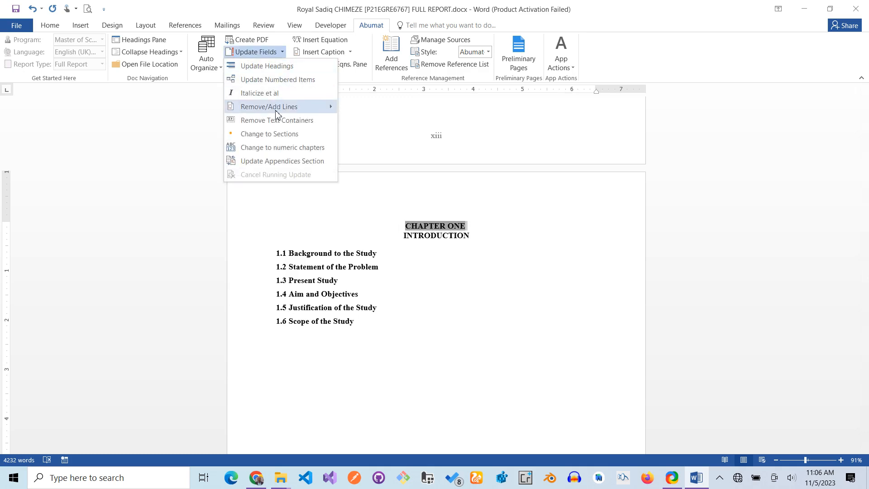
click(279, 135)
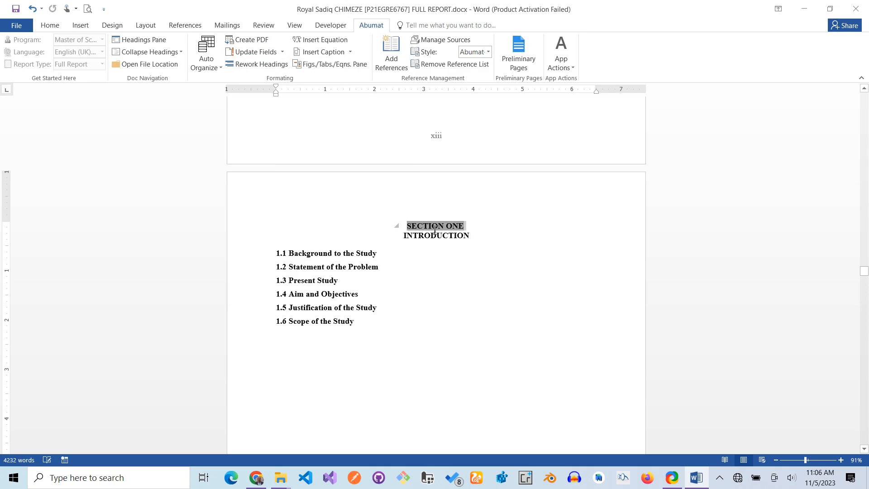
Show the document's headings and visit the Section Three, Section Four and Section One headings to check their wording
click(141, 41)
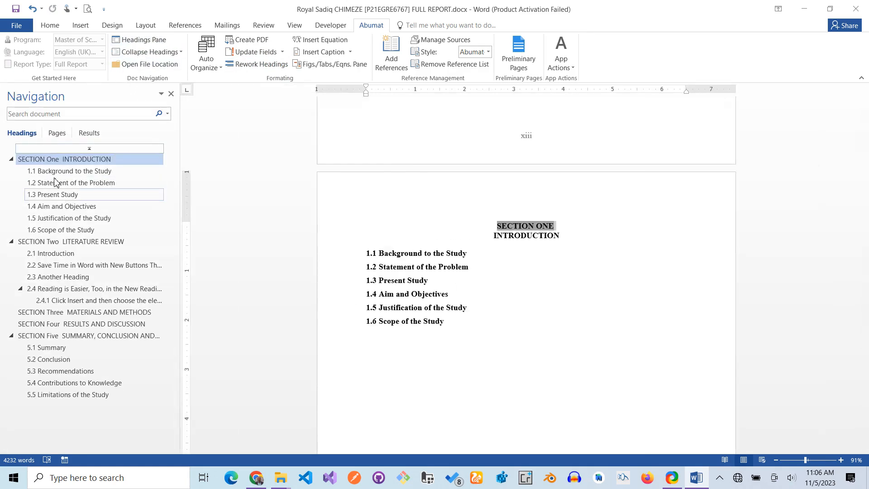
click(60, 313)
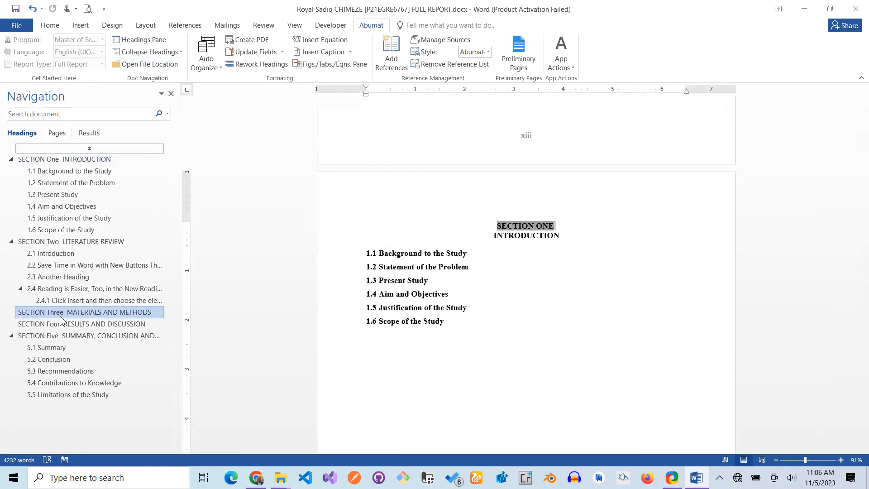
click(61, 325)
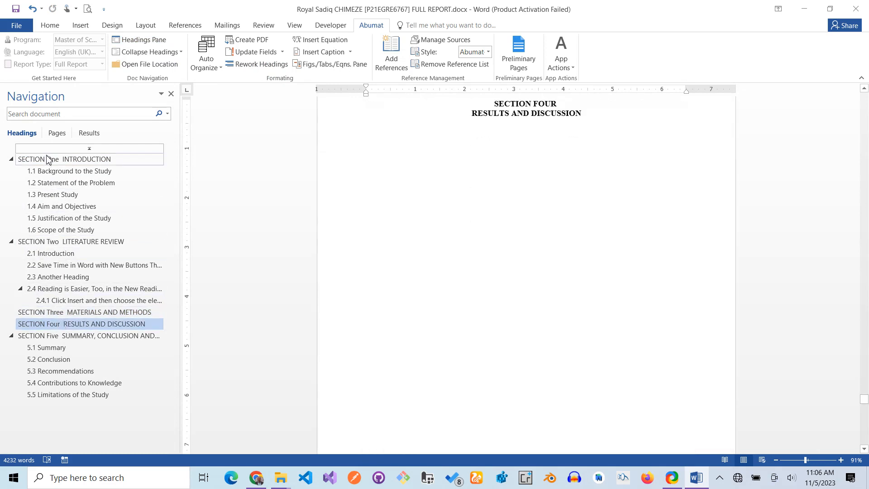
click(77, 162)
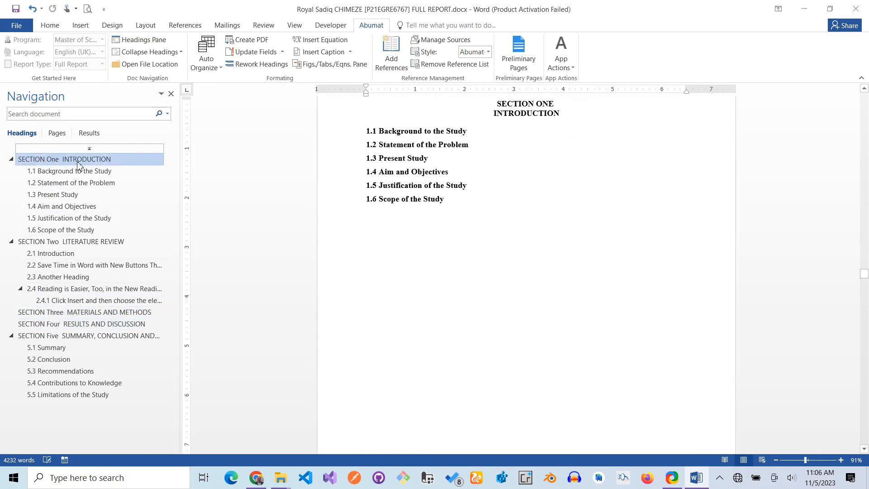
Hide the headings navigation and change the report's sections back to chapters
click(171, 94)
scroll(349, 112, up, 2)
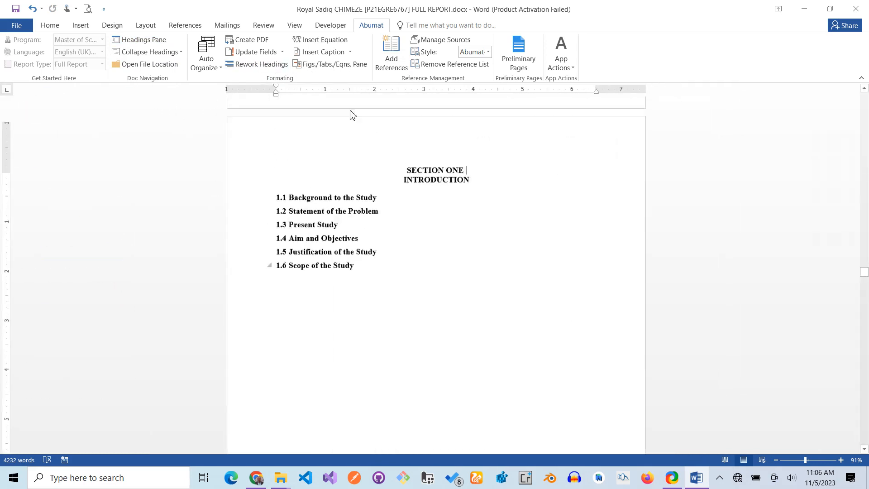
click(283, 56)
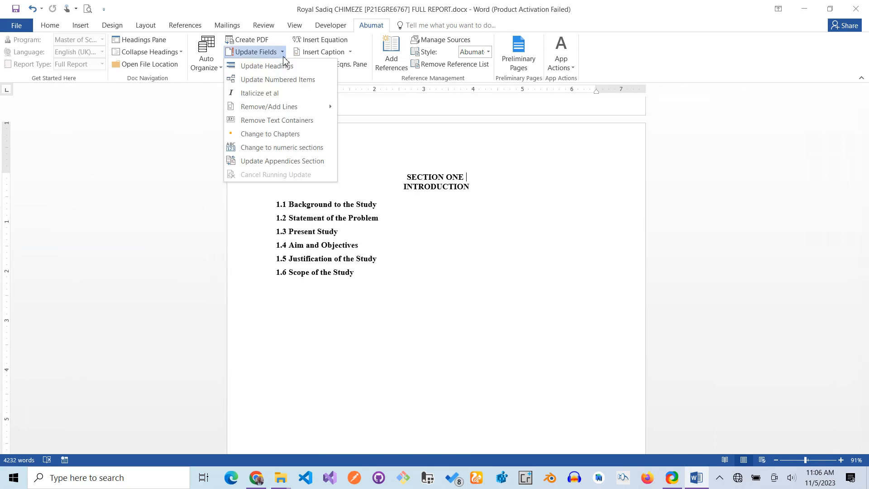
click(269, 135)
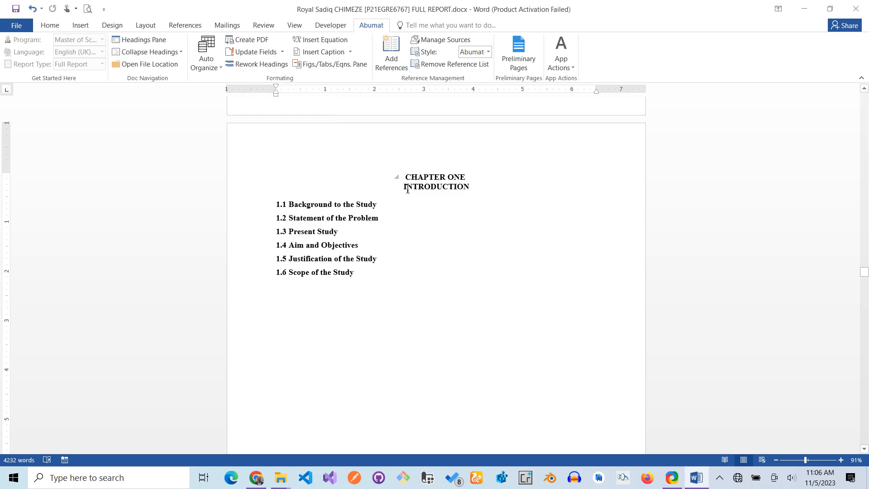
Change the report's chapter headings from word numbering to numeric chapters
click(282, 53)
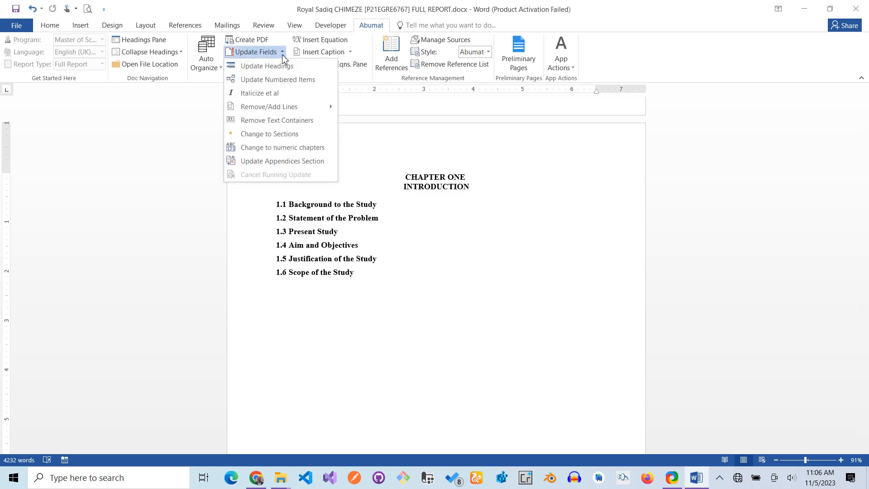
click(348, 212)
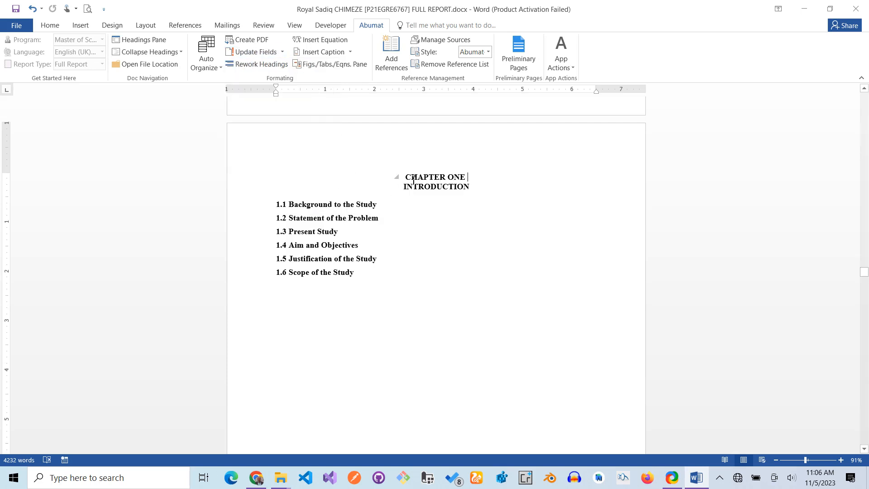
scroll(413, 188, up, 1)
scroll(414, 189, up, 2)
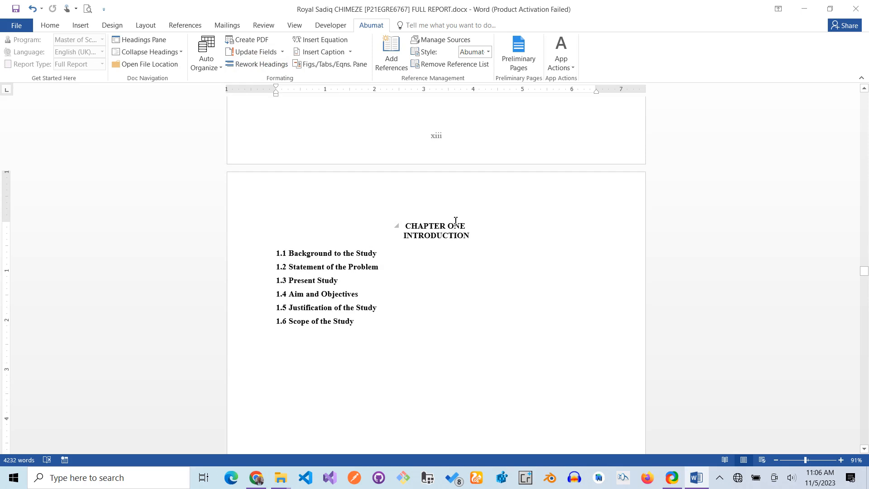
click(282, 52)
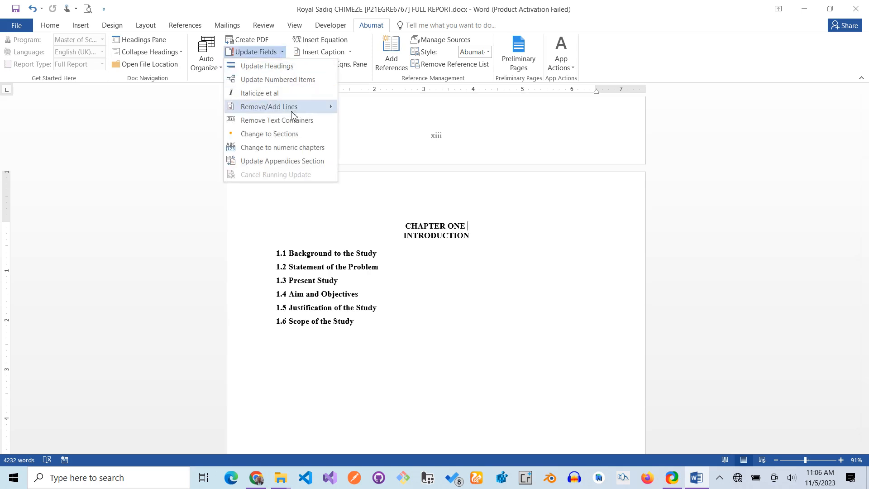
click(289, 148)
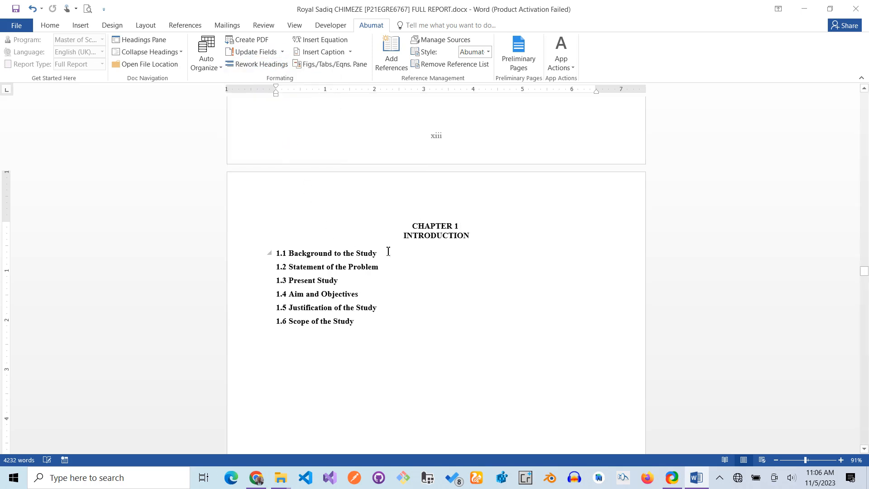
Show the headings navigation, visit the Chapter 2, Chapter 5 and Chapter 3 headings to check their numbering, and hide it again
click(145, 40)
click(77, 244)
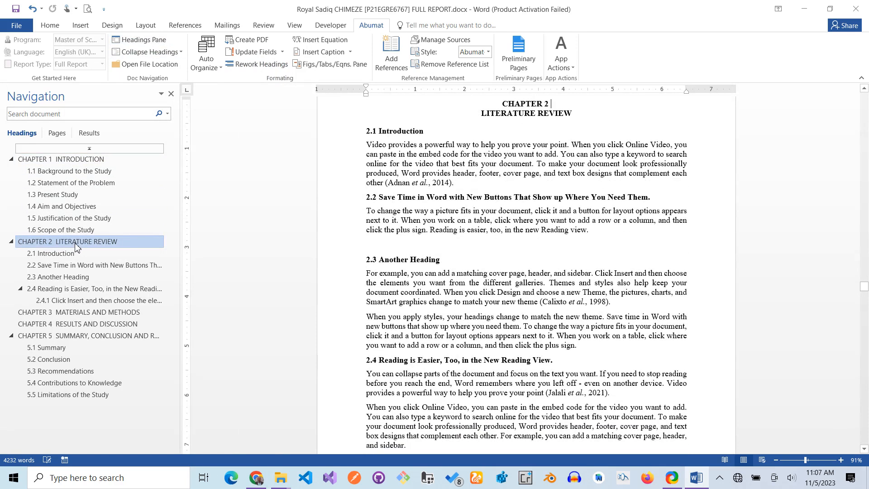
click(63, 334)
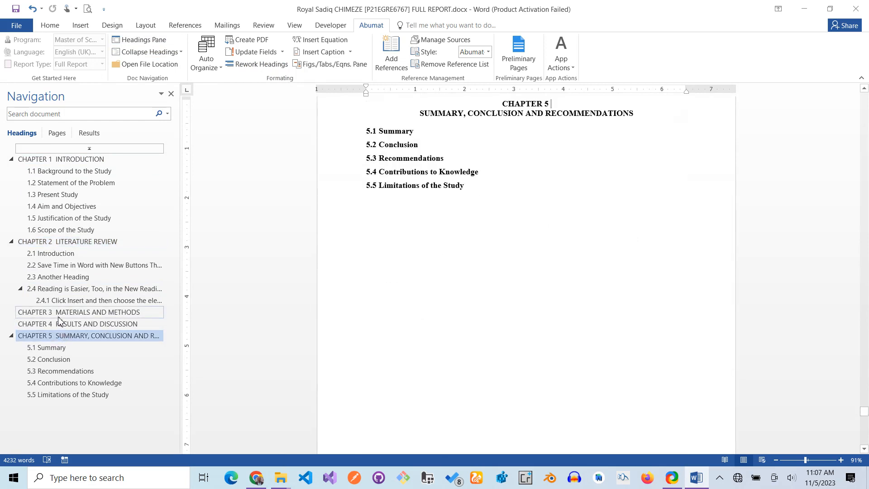
click(63, 312)
click(171, 93)
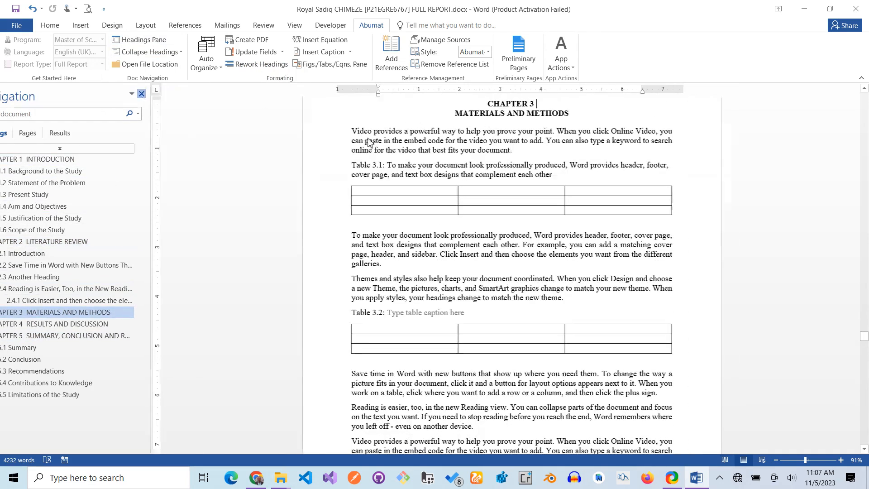
Go to the appendices at the end of the report and update the appendices section from the blank line below Appendix II
click(283, 52)
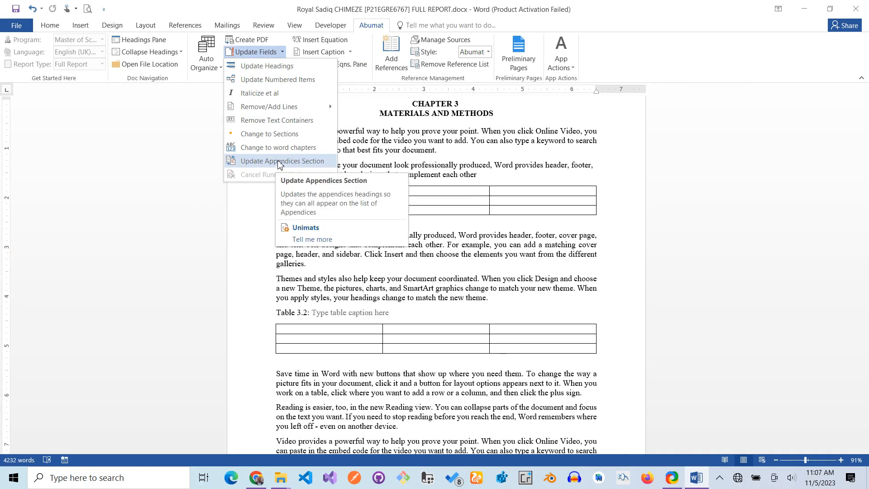
click(371, 152)
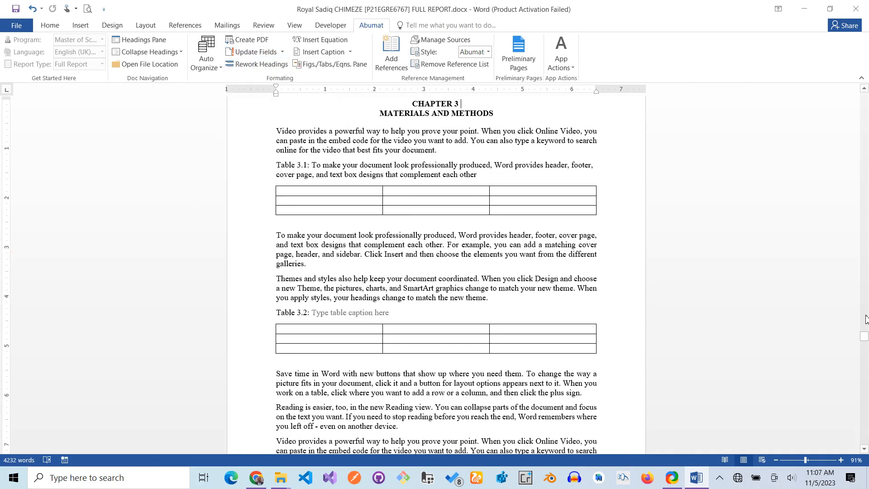
drag(864, 338, 868, 442)
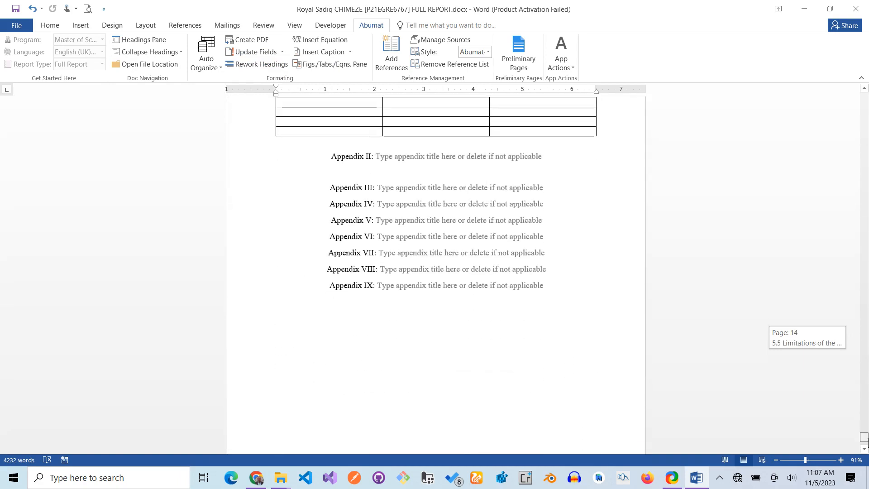
click(374, 178)
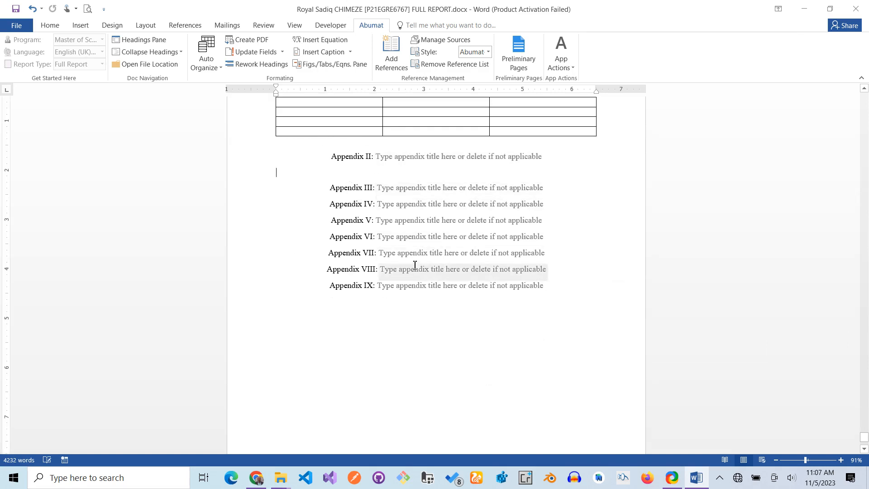
click(282, 52)
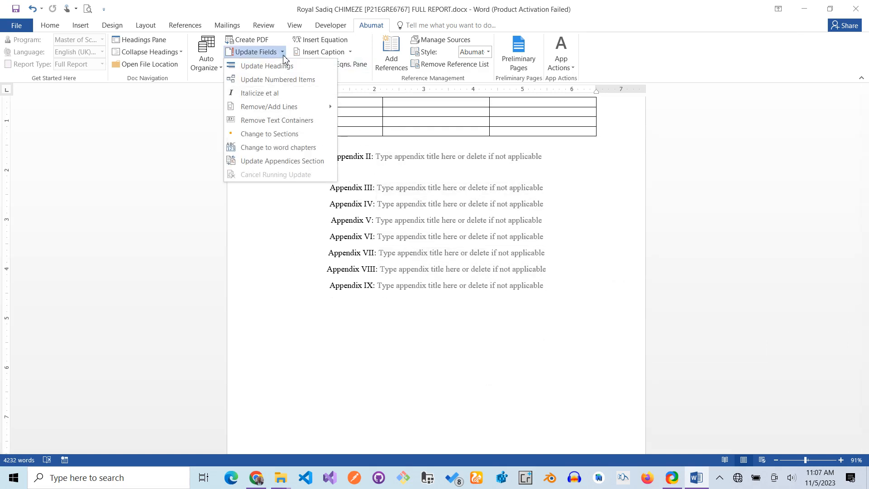
click(290, 167)
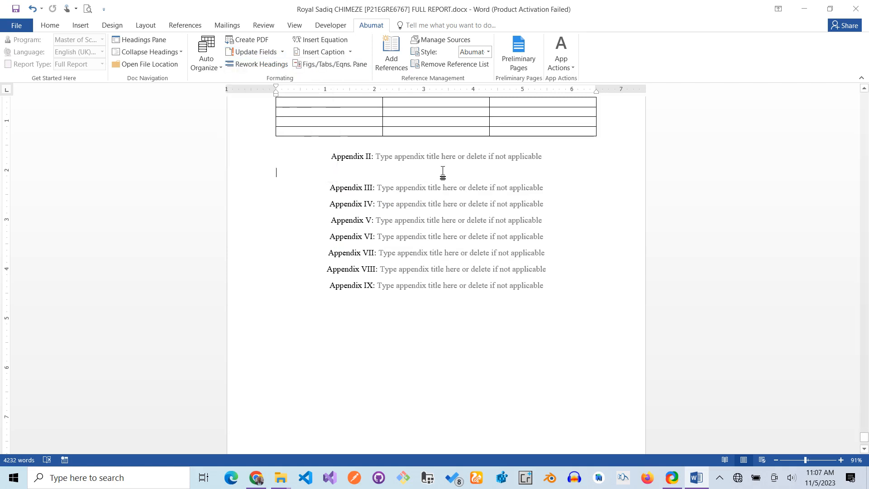
scroll(389, 159, down, 1)
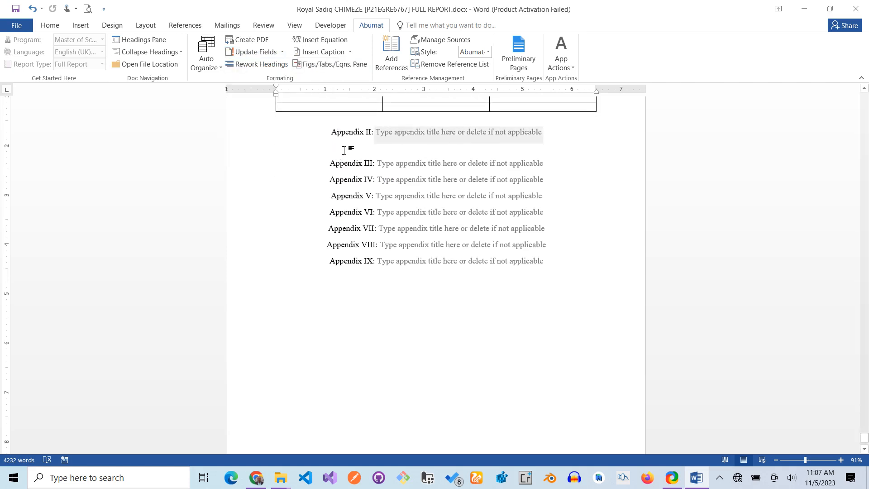
scroll(394, 150, up, 3)
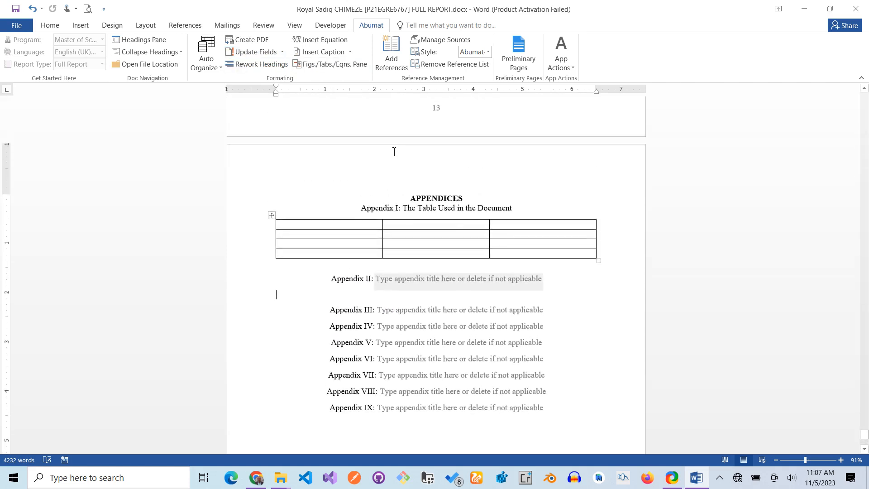
scroll(394, 152, up, 4)
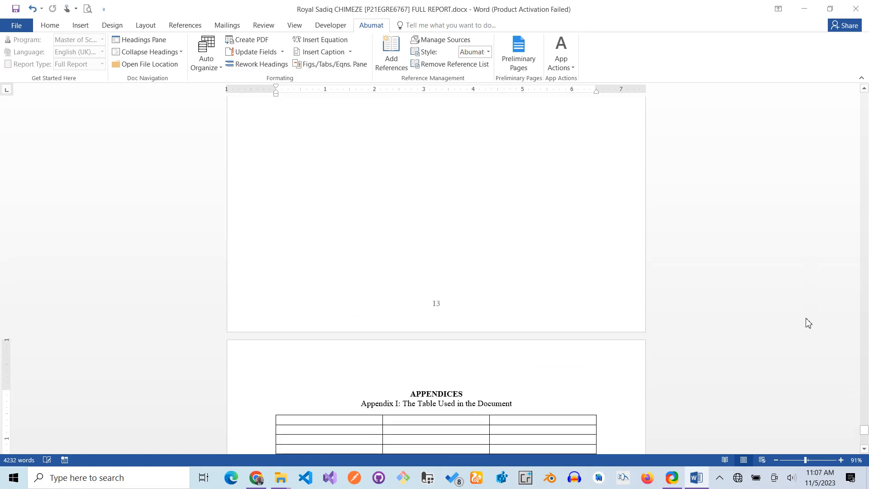
Return to the cover page, apply double line spacing to the report, and review the preliminary pages
drag(864, 430, 865, 96)
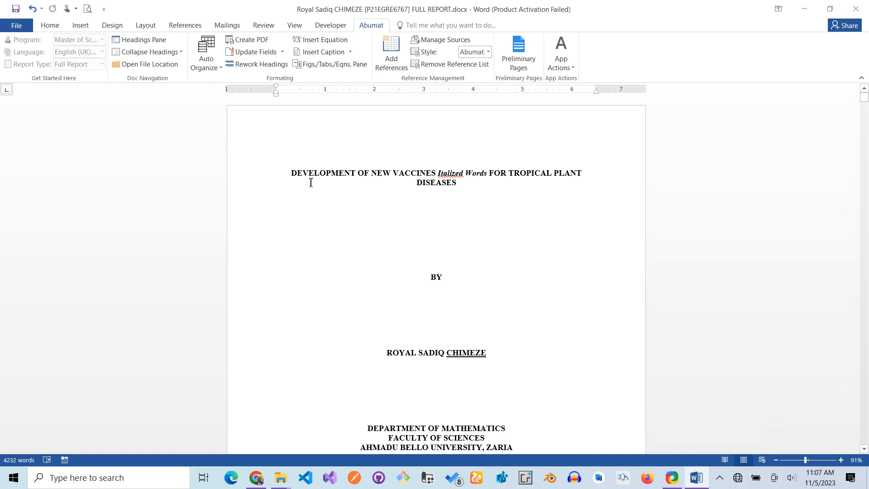
click(207, 65)
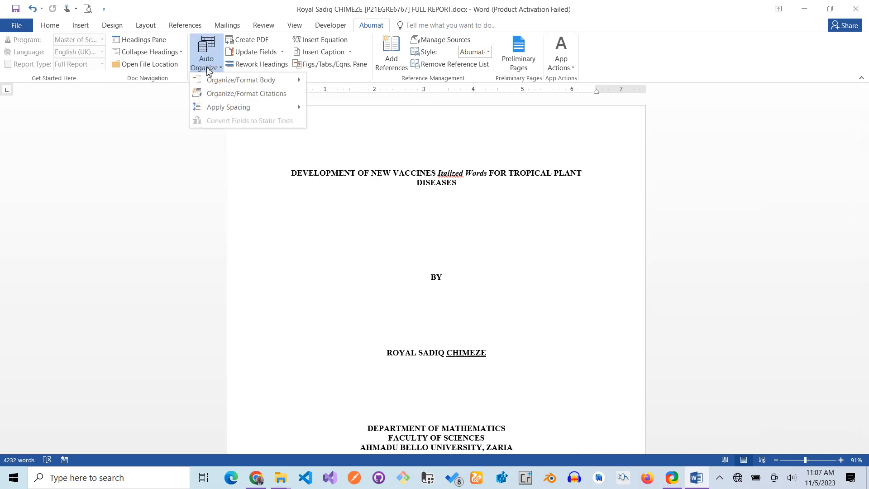
mouse_move(213, 113)
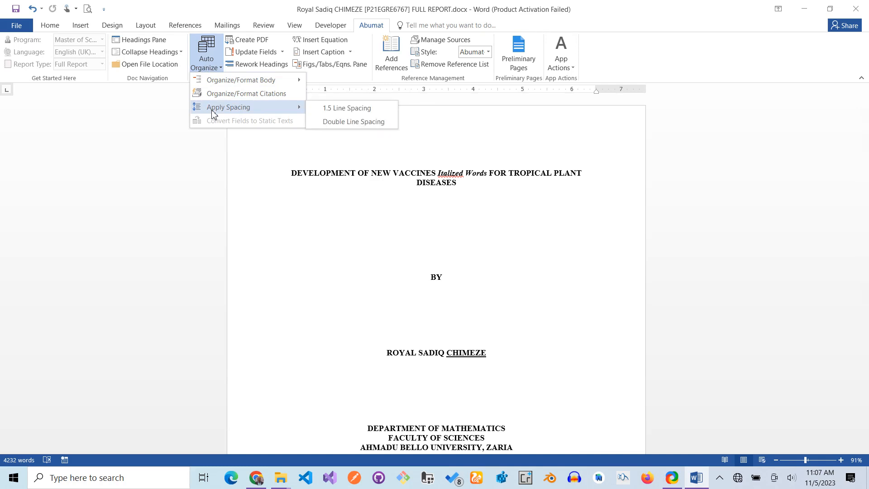
click(331, 123)
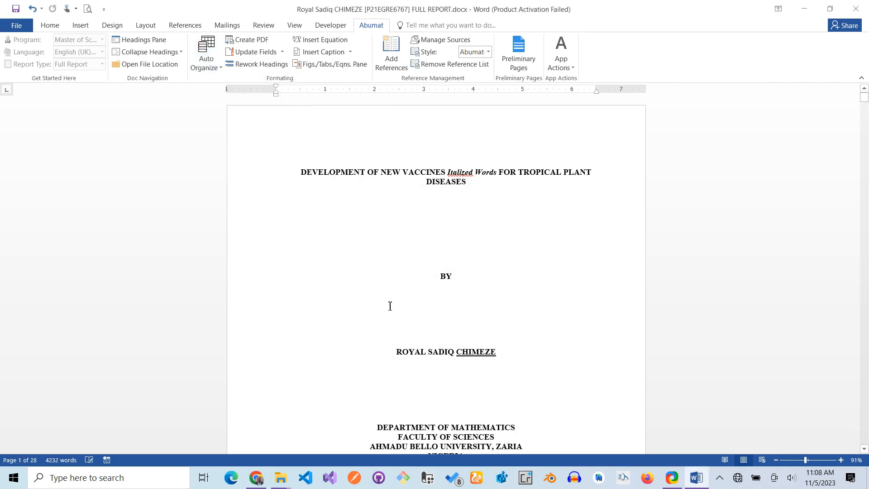
scroll(392, 305, down, 10)
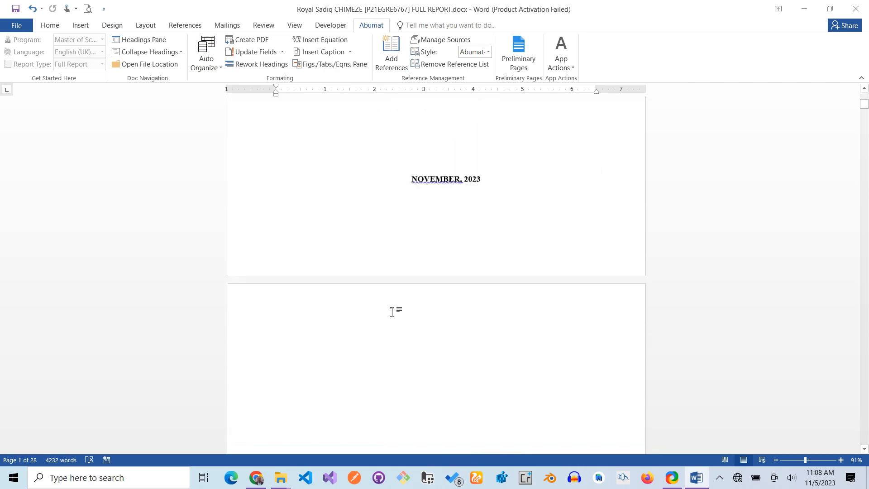
scroll(392, 315, down, 15)
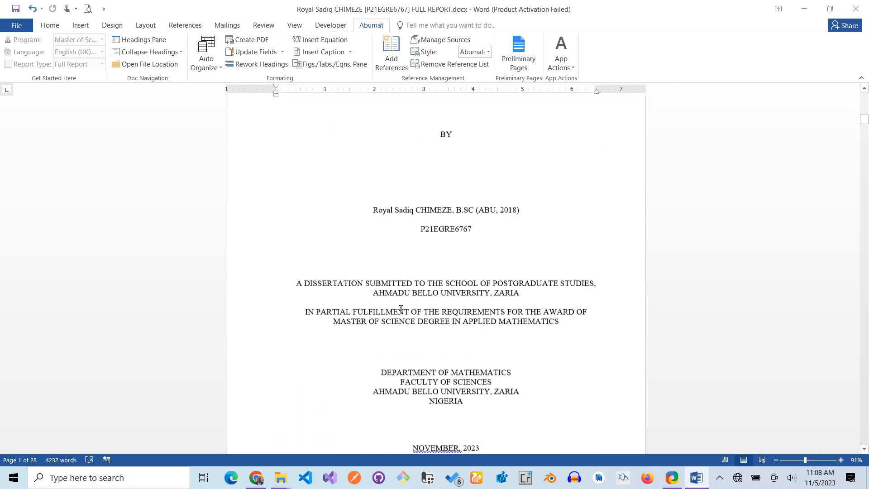
Review the line spacing from the cover page through the preliminary pages, table of contents and lists to Chapters 1 and 2
scroll(412, 312, down, 10)
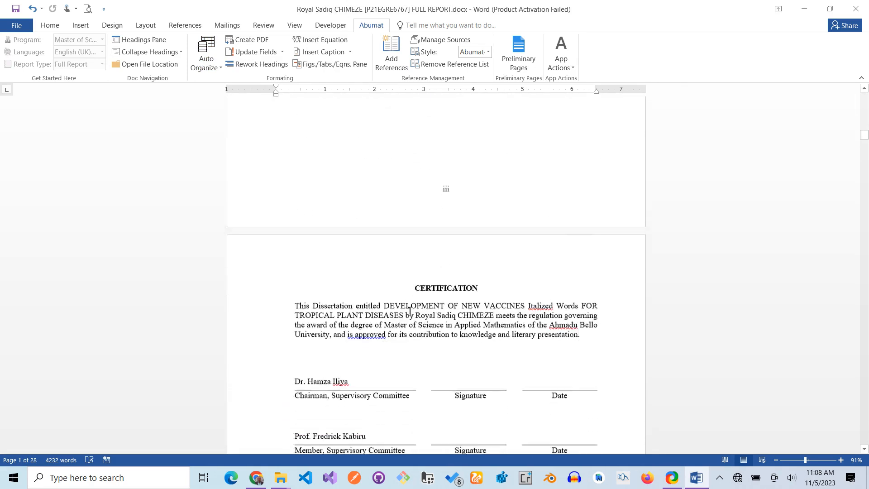
click(392, 154)
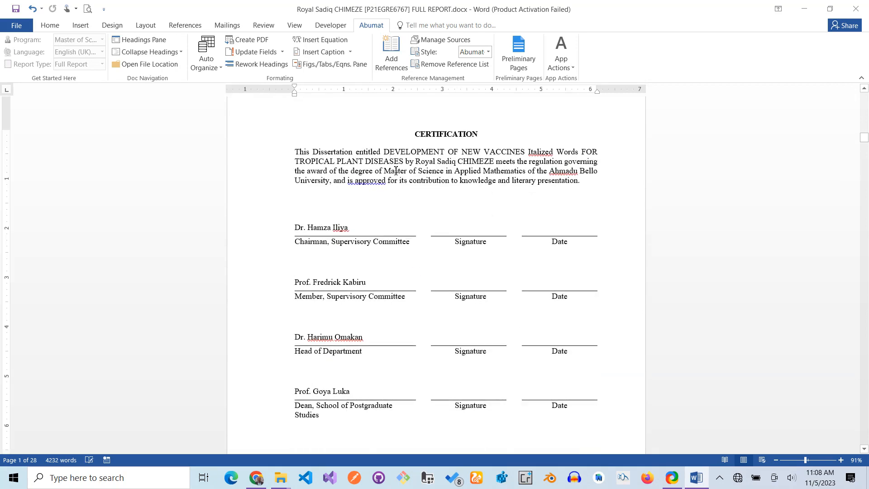
scroll(395, 172, up, 12)
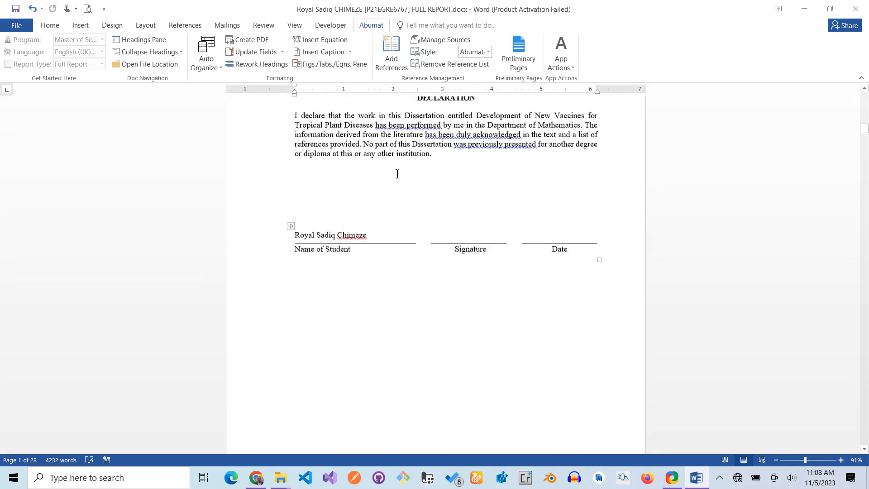
scroll(399, 178, down, 13)
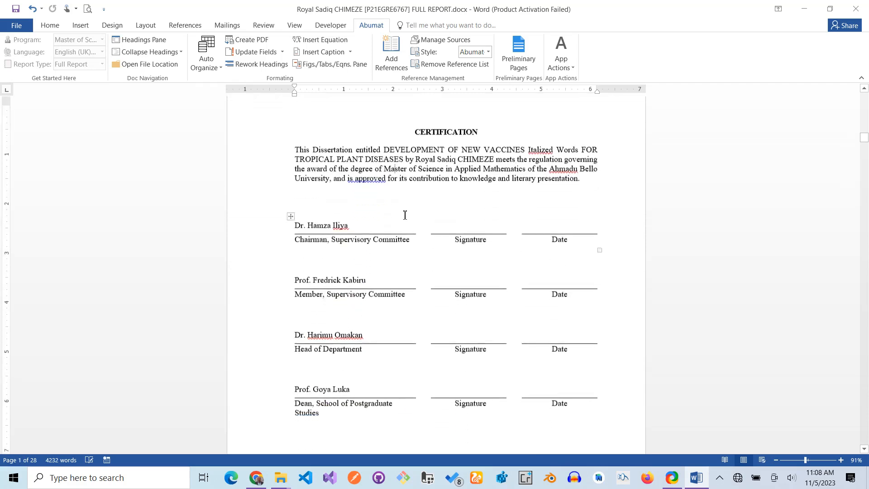
scroll(404, 216, down, 15)
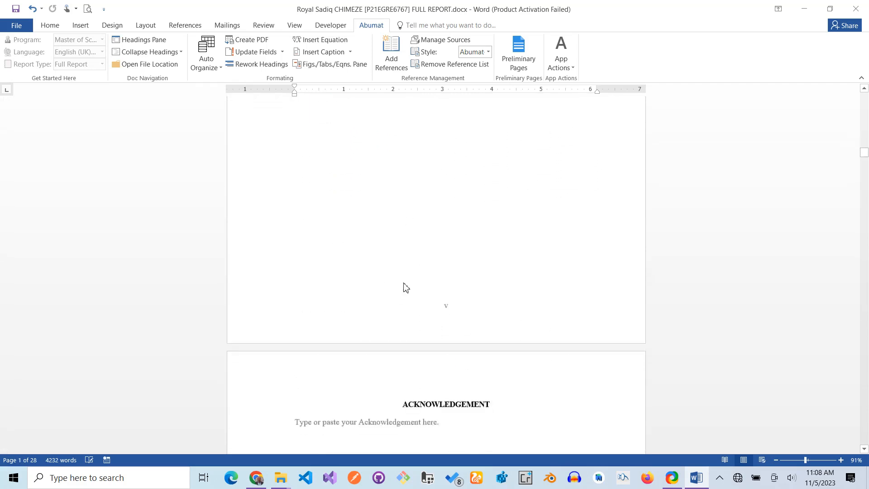
scroll(409, 287, down, 15)
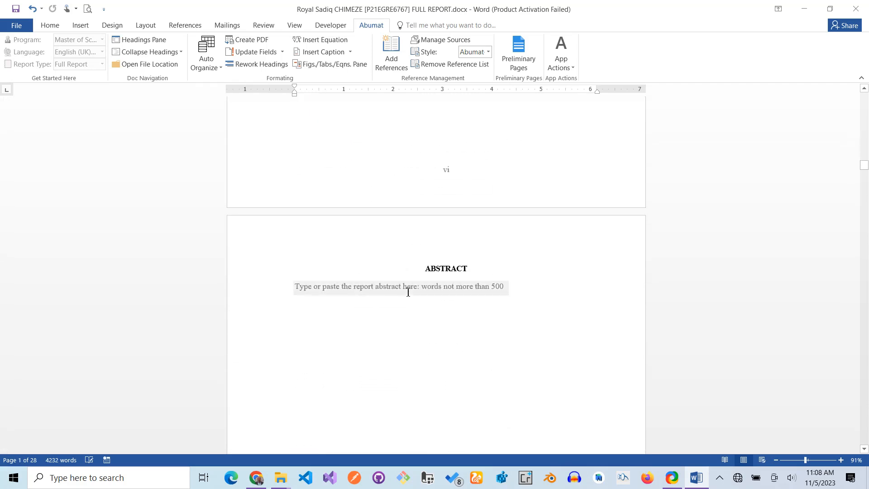
scroll(406, 292, down, 15)
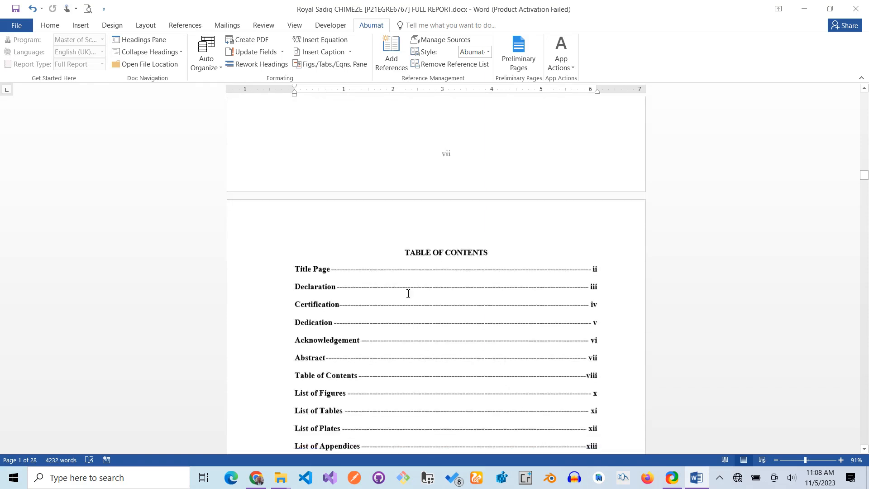
scroll(410, 292, down, 15)
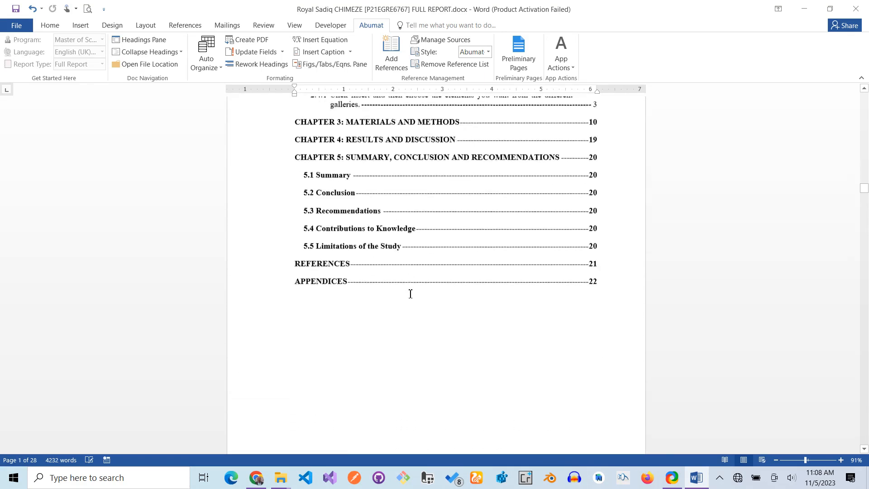
scroll(414, 287, down, 15)
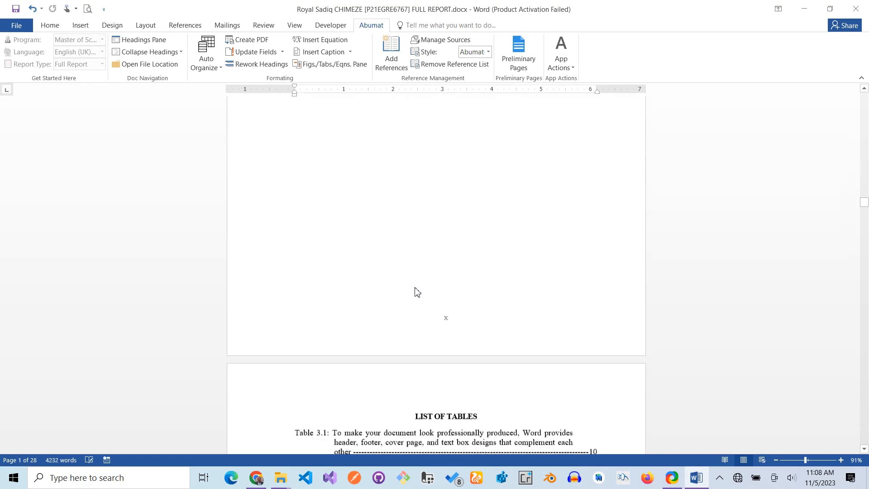
scroll(415, 290, down, 15)
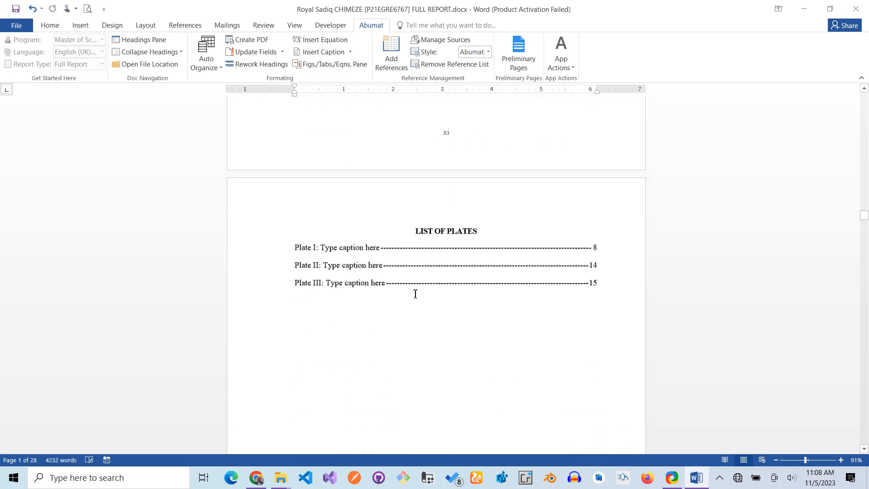
scroll(418, 296, down, 15)
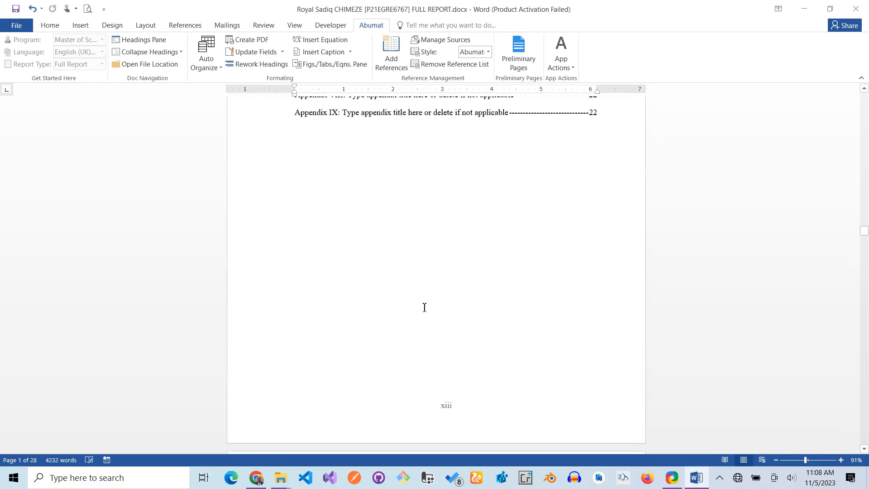
scroll(427, 304, down, 8)
scroll(348, 164, up, 4)
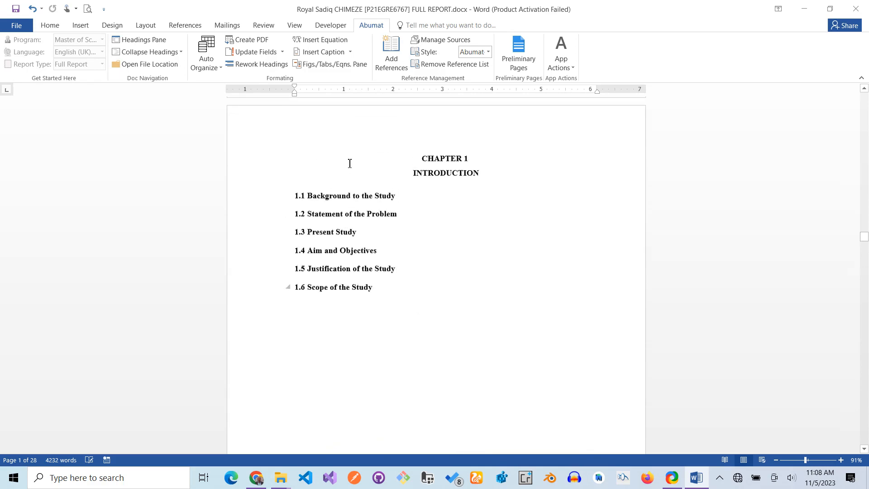
scroll(369, 247, down, 3)
scroll(369, 247, down, 8)
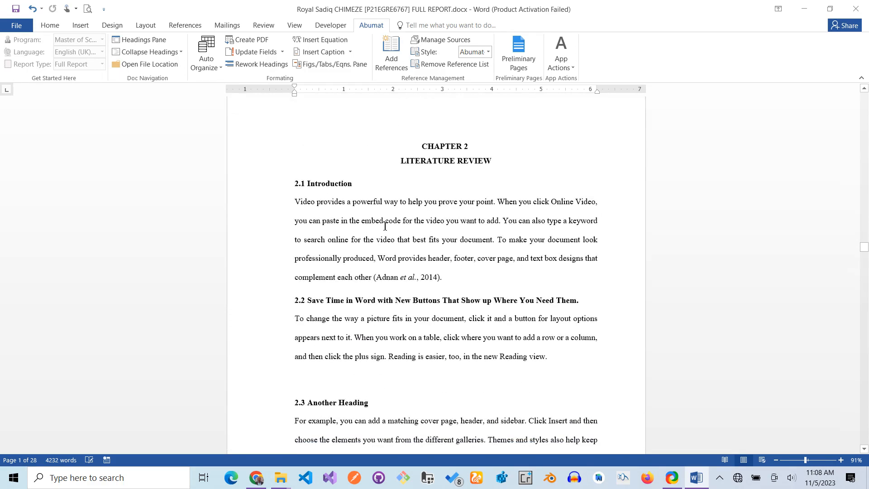
click(385, 224)
scroll(411, 194, down, 10)
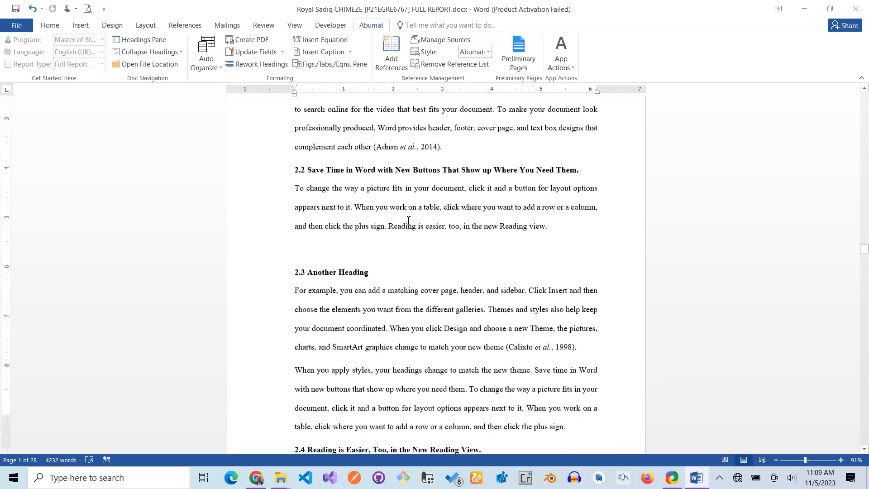
Change the report's chapter headings to word chapters and check the Chapter Two heading
scroll(406, 235, up, 10)
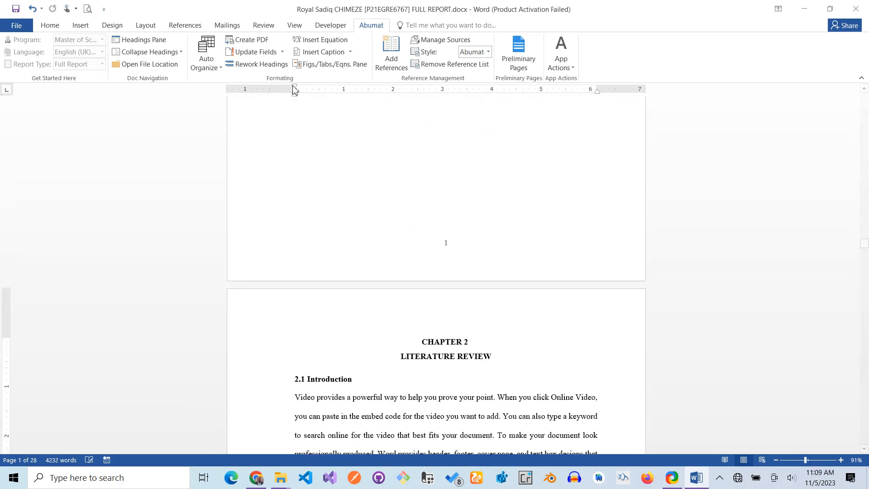
click(282, 52)
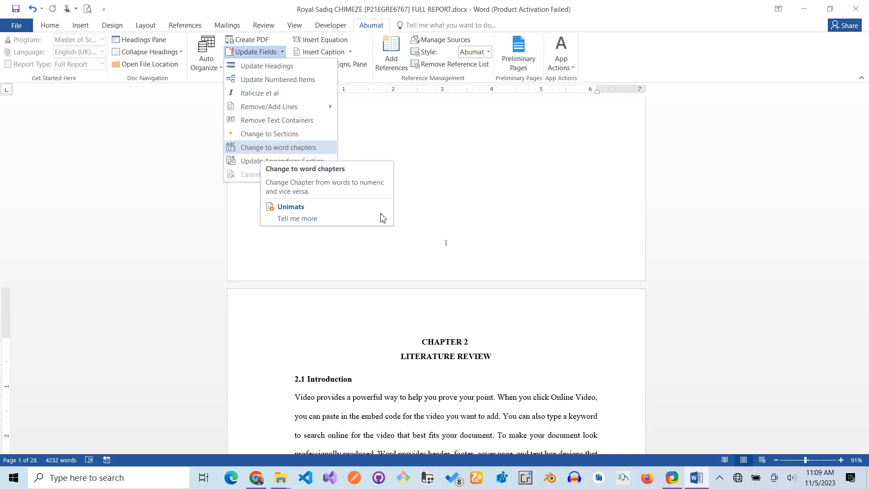
click(278, 147)
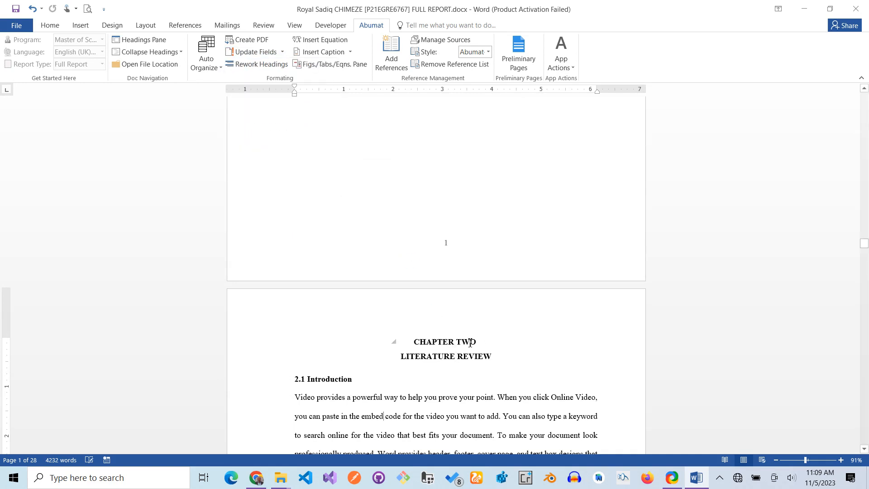
scroll(453, 349, down, 3)
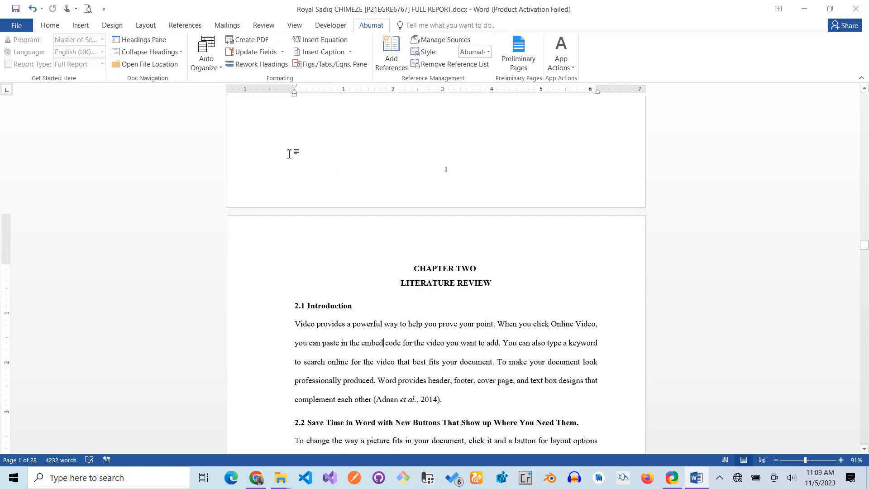
scroll(449, 352, down, 3)
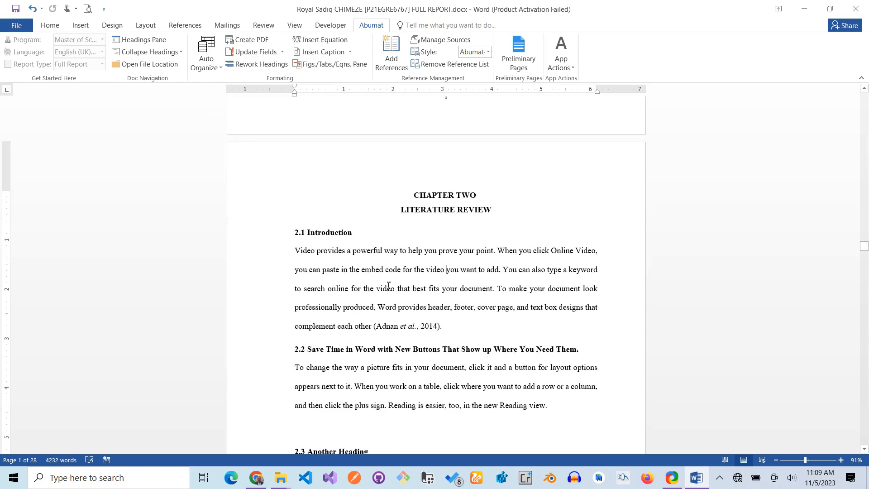
Auto-organize and format the body of the report with first line indent
click(209, 67)
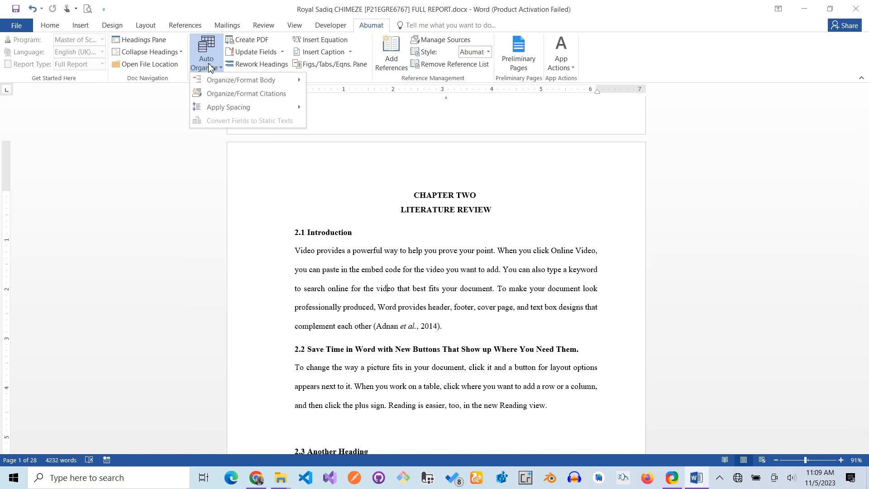
mouse_move(209, 81)
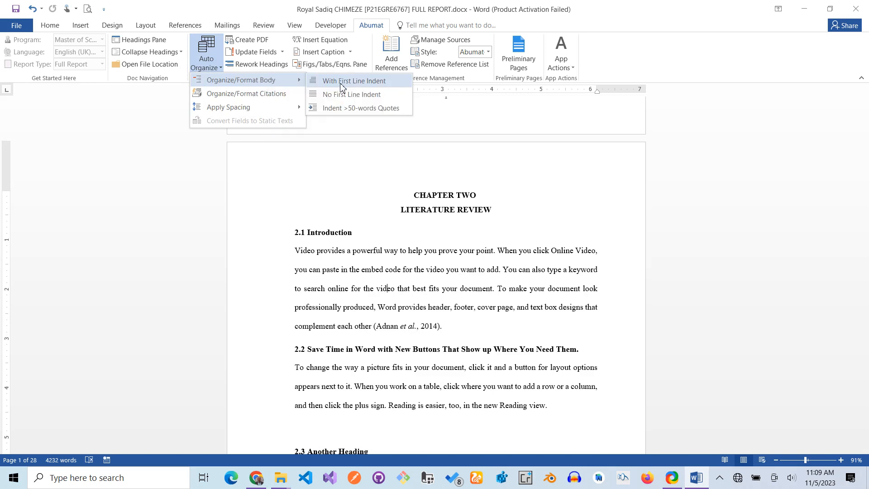
click(299, 253)
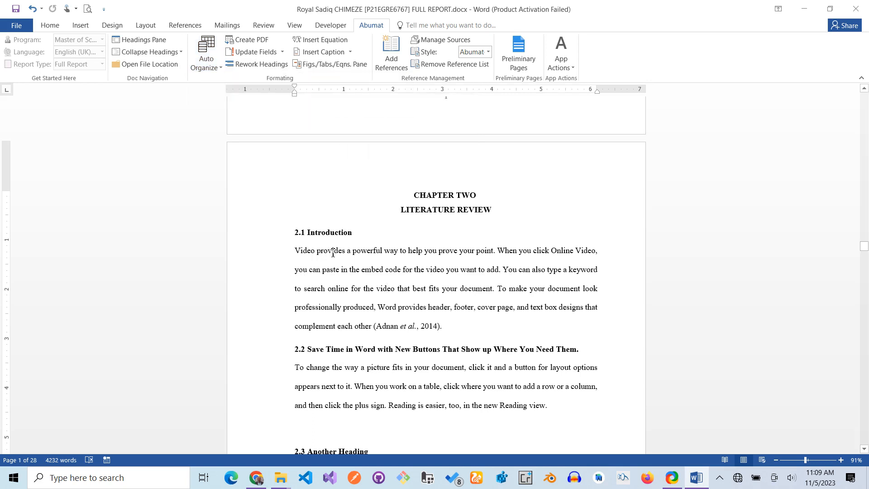
click(209, 66)
mouse_move(243, 84)
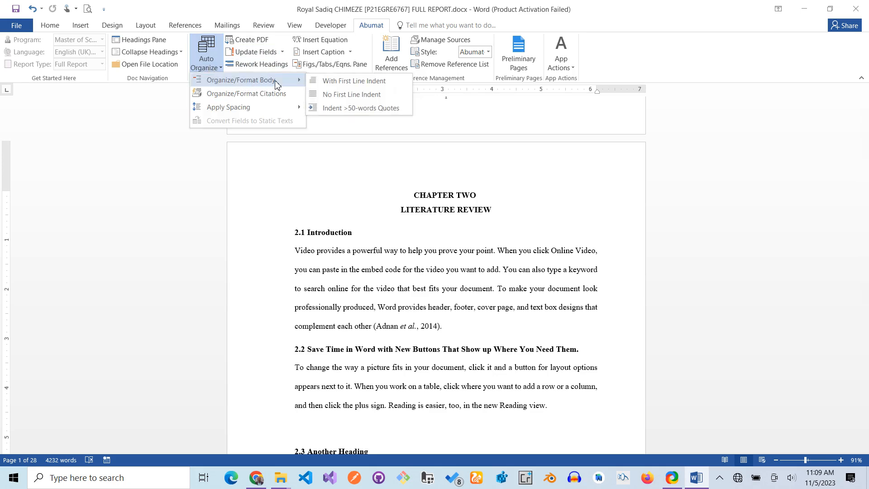
click(331, 81)
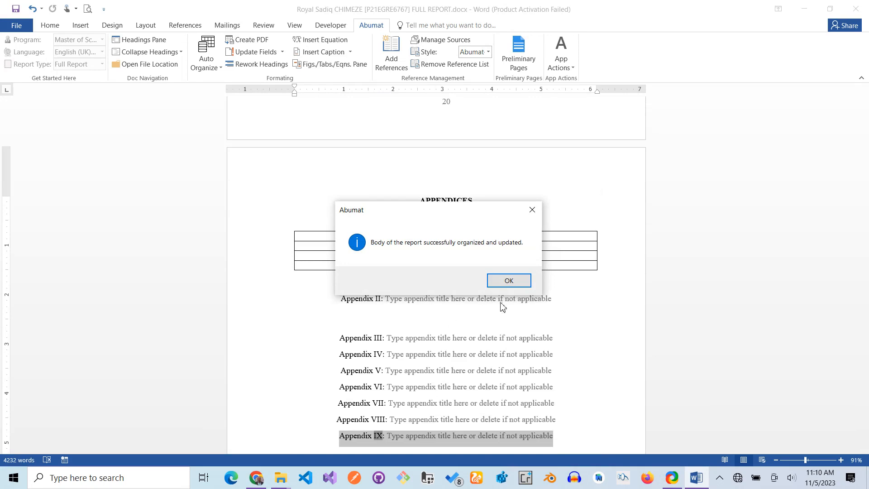
click(504, 286)
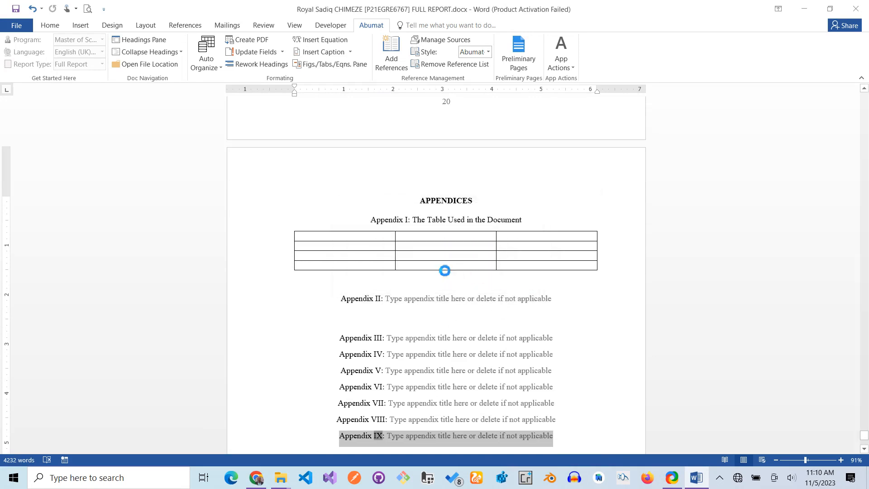
Examine the body paragraphs backwards from the references through Chapter Four to the figures and plates in Chapter Three for their indentation
scroll(444, 242, up, 15)
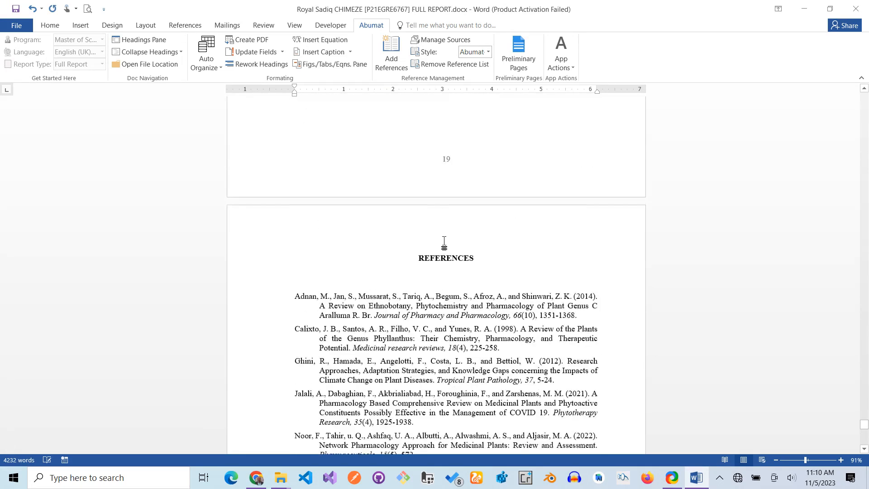
scroll(444, 242, up, 20)
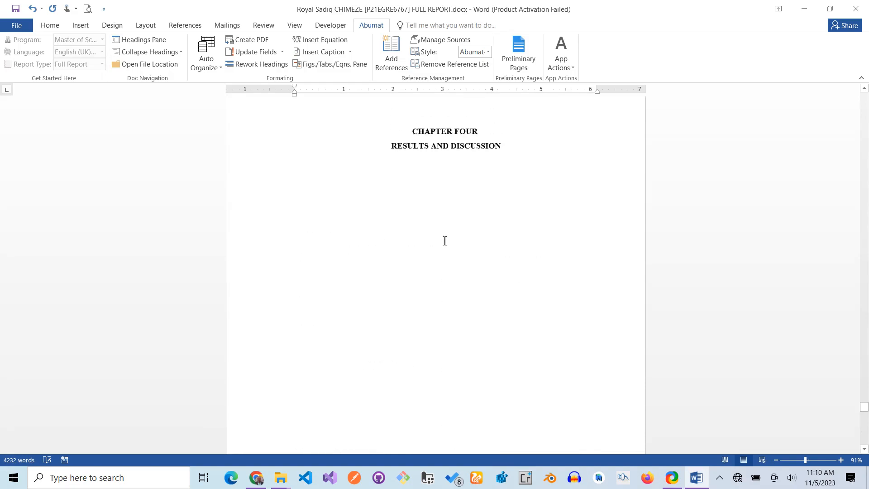
scroll(445, 241, up, 20)
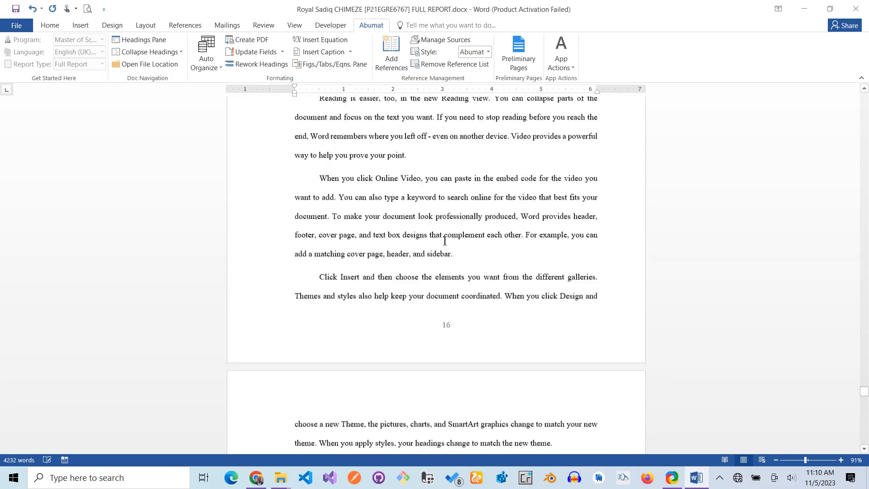
scroll(445, 241, up, 20)
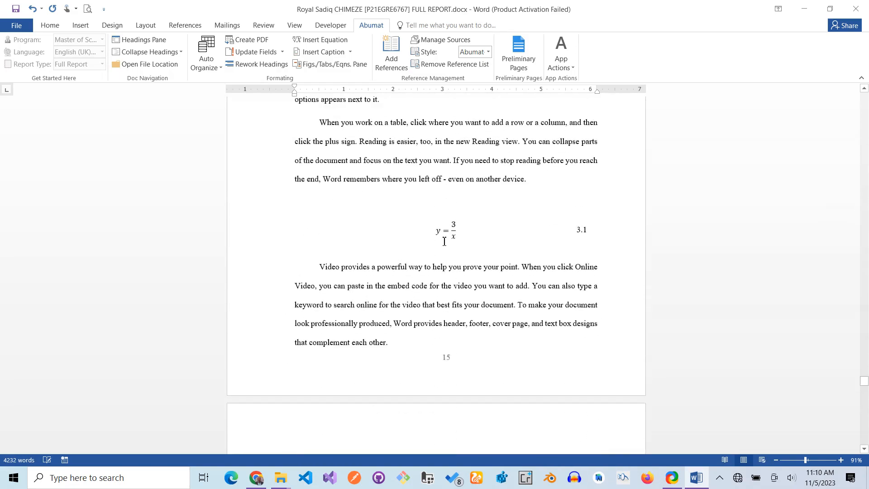
scroll(444, 242, up, 15)
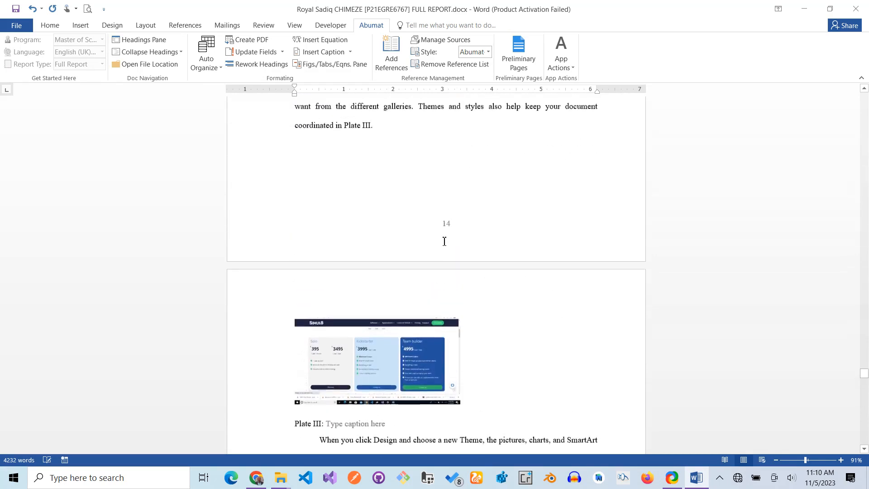
scroll(444, 241, up, 15)
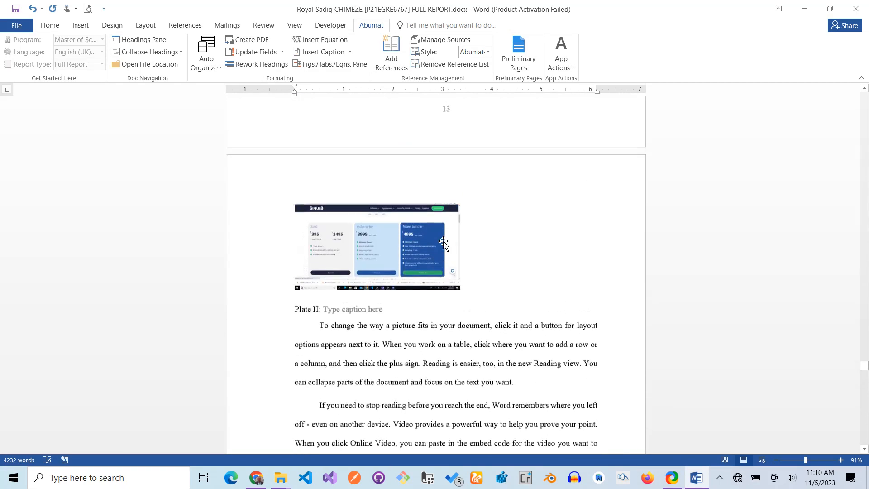
scroll(443, 243, up, 15)
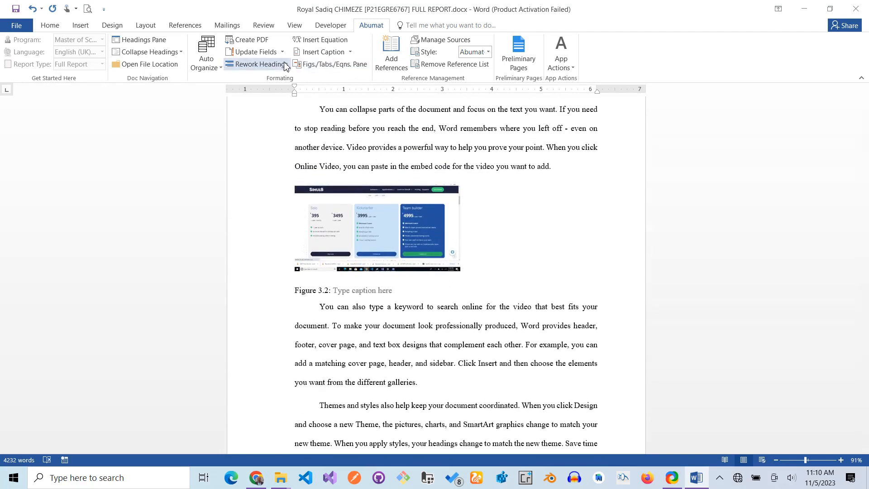
Auto-organize and format the body of the report with no first line indent
click(206, 67)
mouse_move(248, 80)
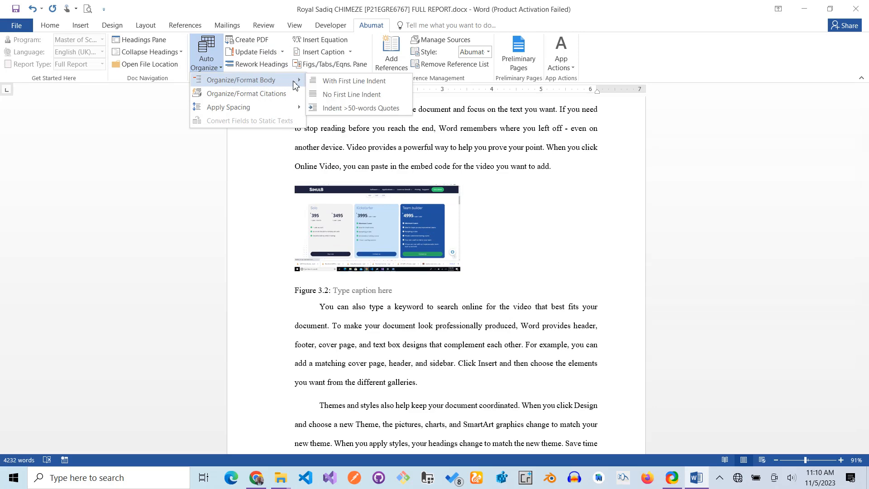
click(335, 95)
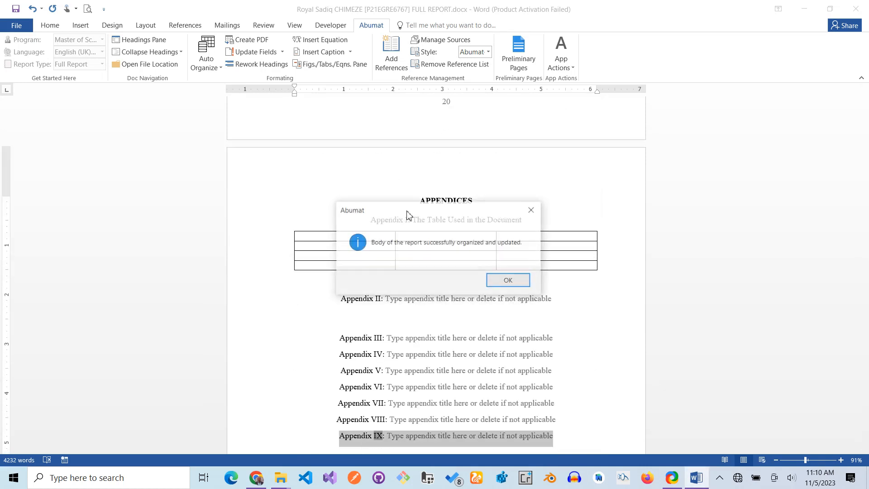
click(509, 281)
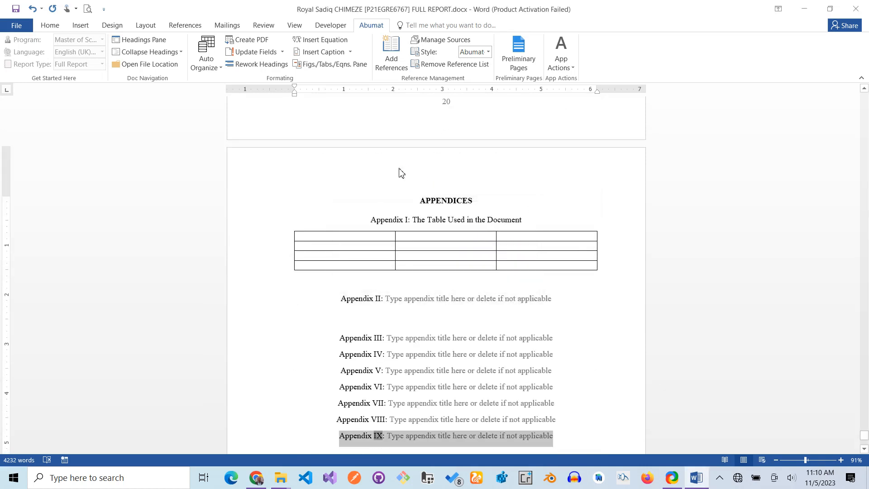
Examine the body paragraphs backwards from the appendices through the references and Chapter Four to the start of Chapter Three for their indentation
scroll(400, 172, up, 20)
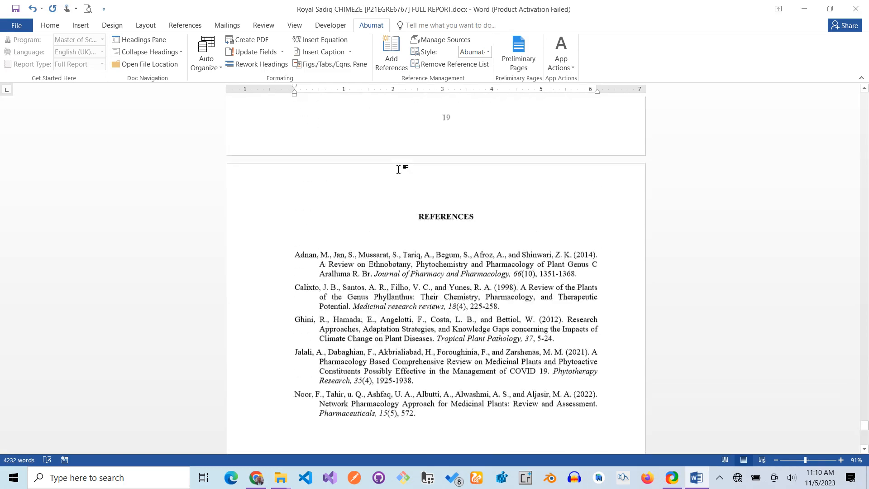
scroll(399, 169, up, 6)
scroll(400, 169, up, 6)
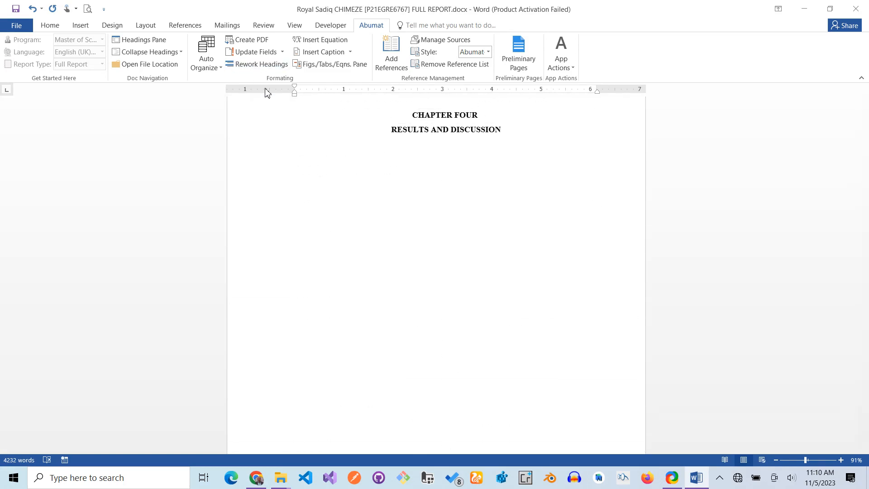
scroll(265, 102, up, 1)
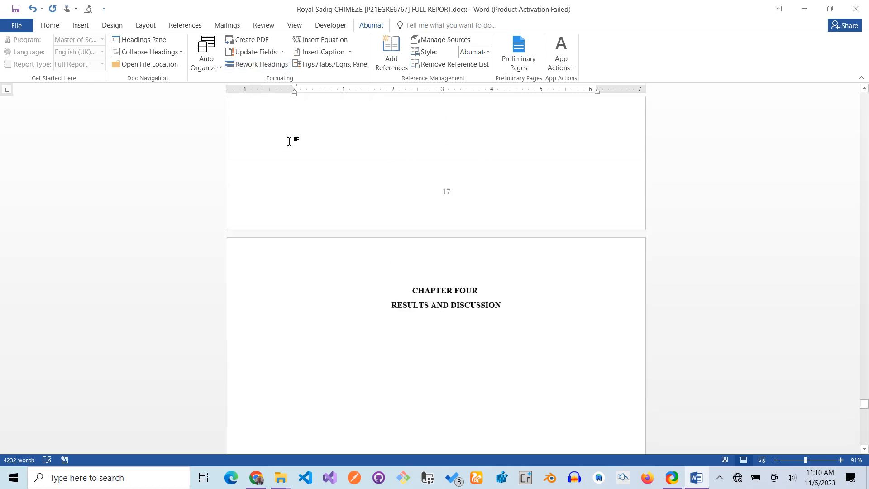
scroll(291, 141, up, 15)
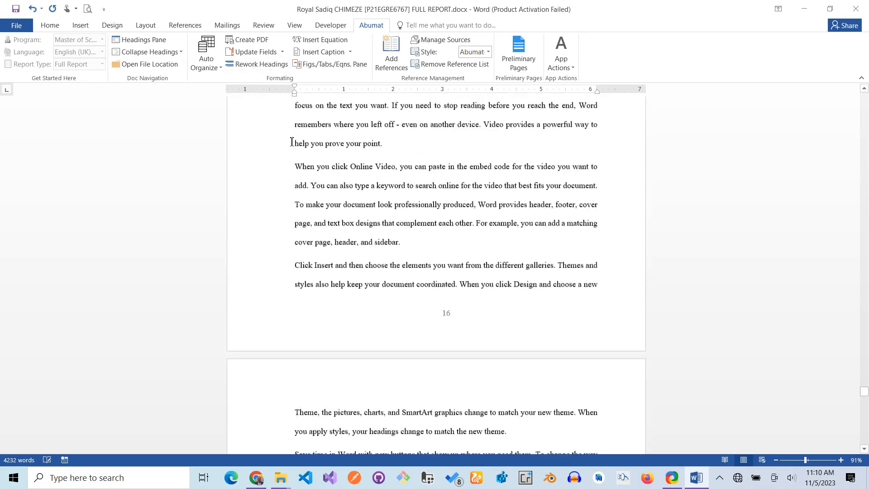
scroll(291, 142, up, 10)
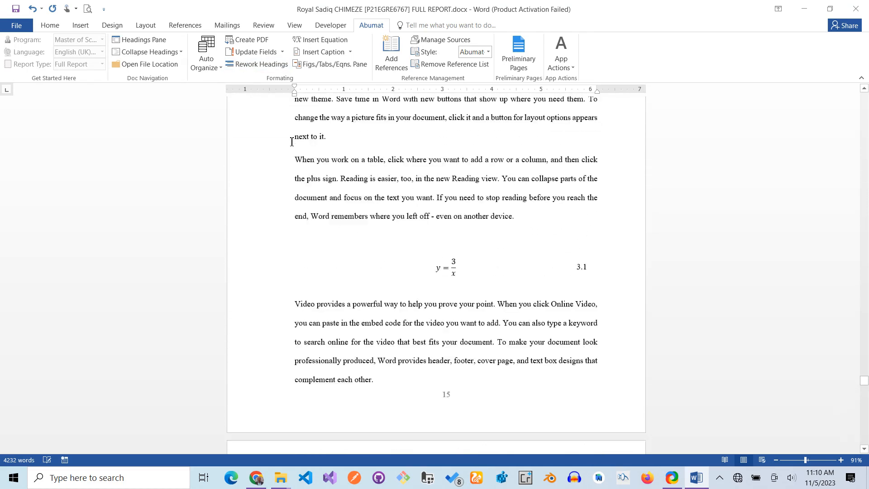
scroll(292, 142, up, 9)
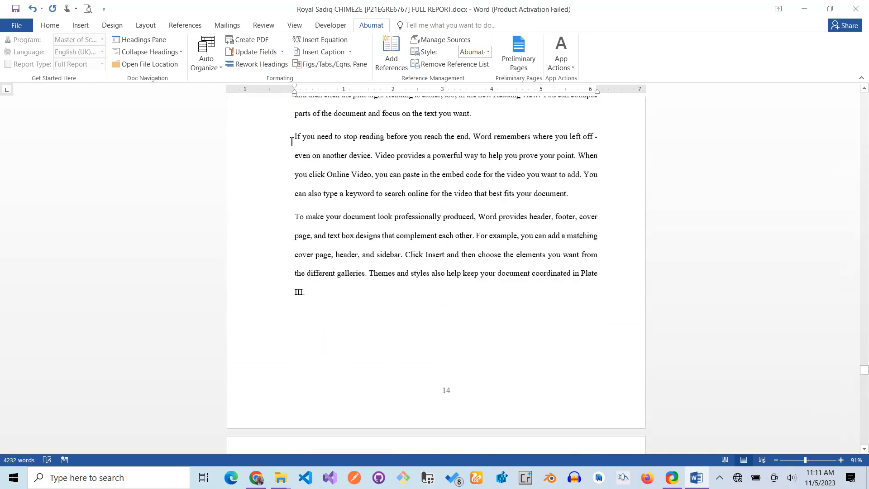
scroll(291, 141, up, 3)
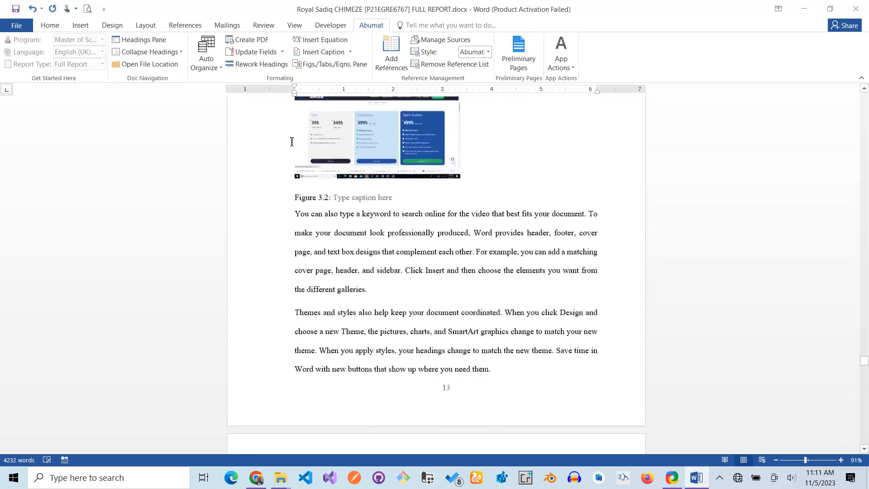
scroll(292, 142, up, 3)
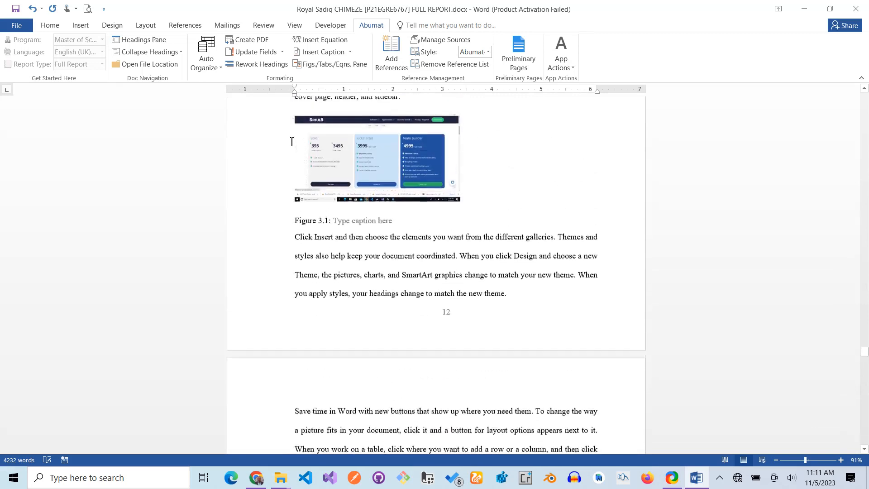
scroll(292, 142, up, 3)
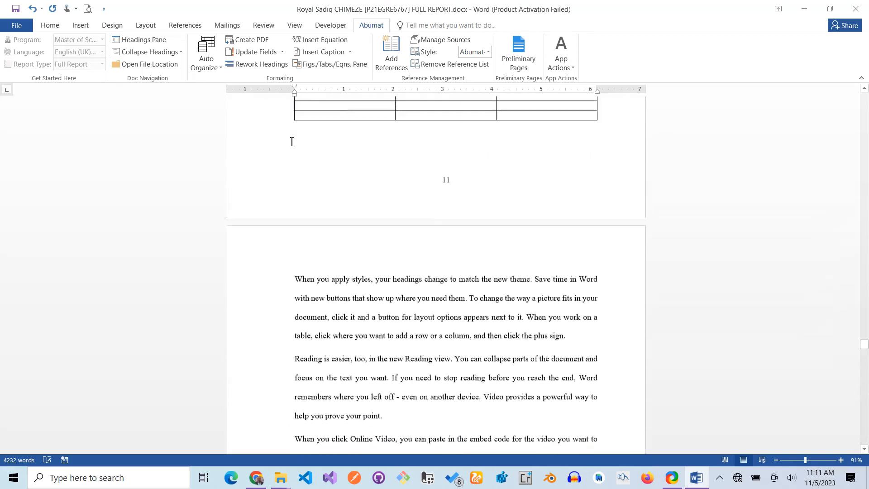
scroll(291, 141, up, 6)
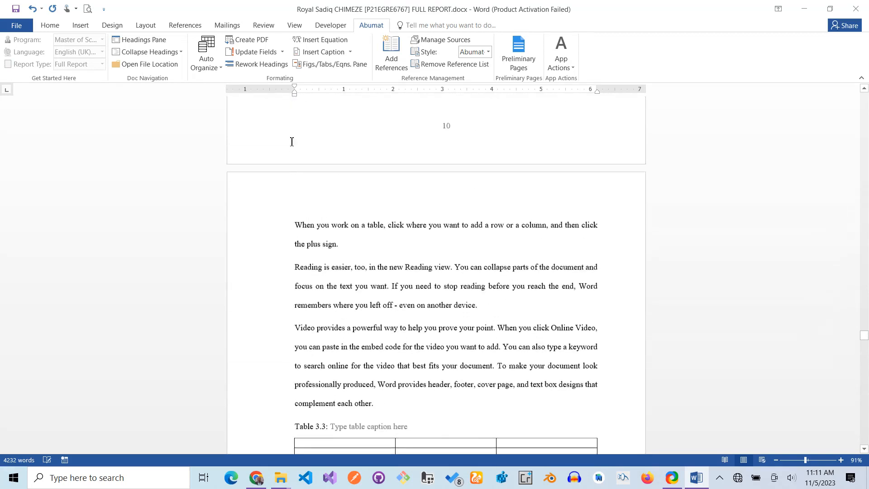
scroll(291, 142, up, 2)
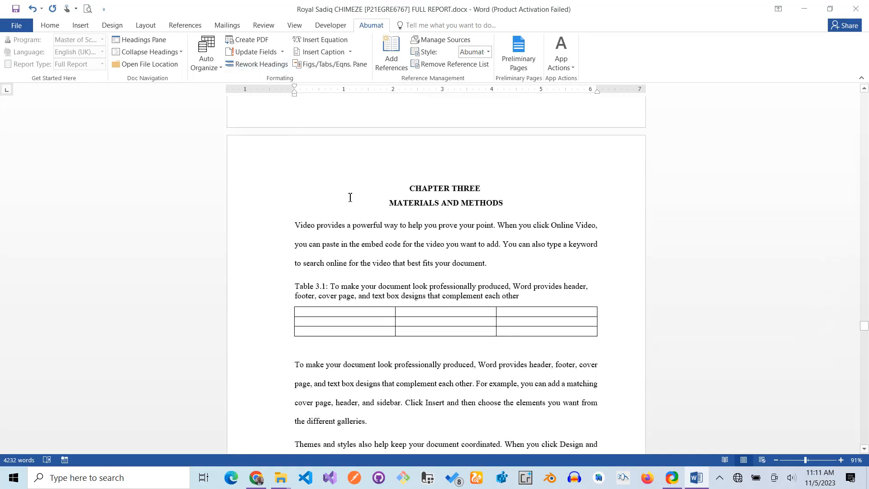
Examine the Chapter Two paragraphs backwards from the chapter's end past Plate I to page 3 for their indentation
scroll(351, 225, up, 8)
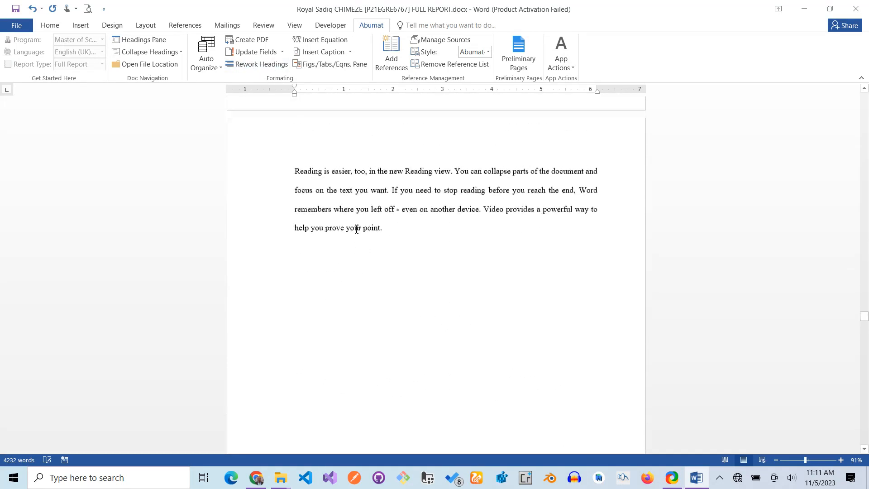
scroll(357, 229, up, 8)
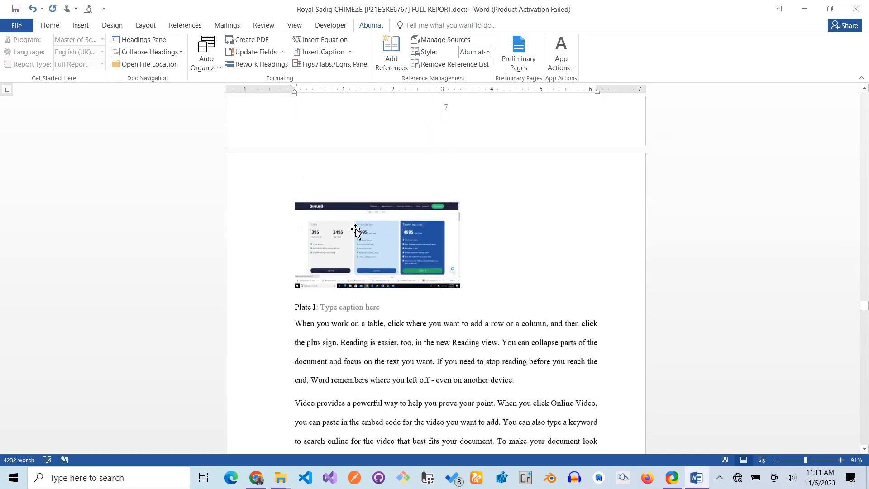
scroll(356, 230, up, 8)
scroll(356, 228, up, 8)
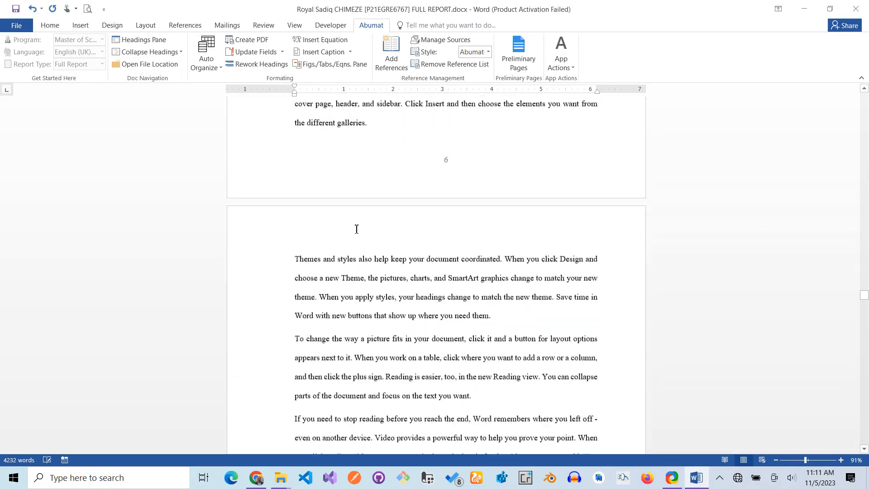
scroll(356, 229, up, 10)
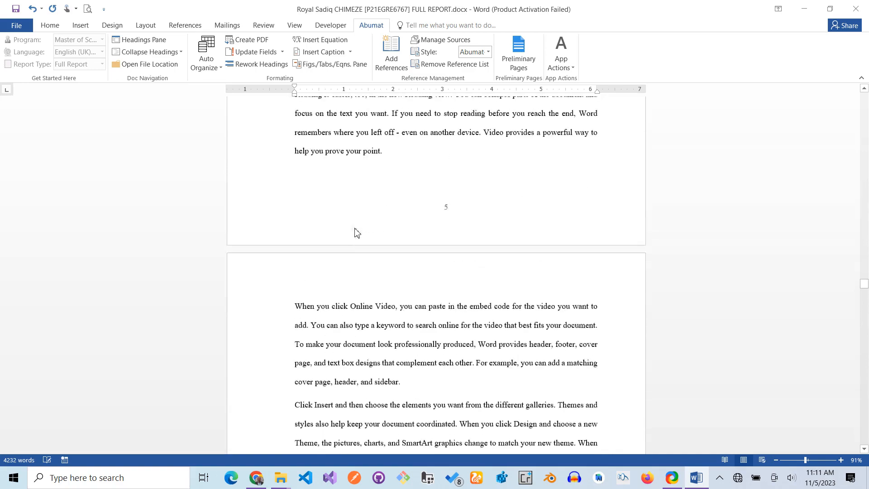
scroll(356, 229, up, 9)
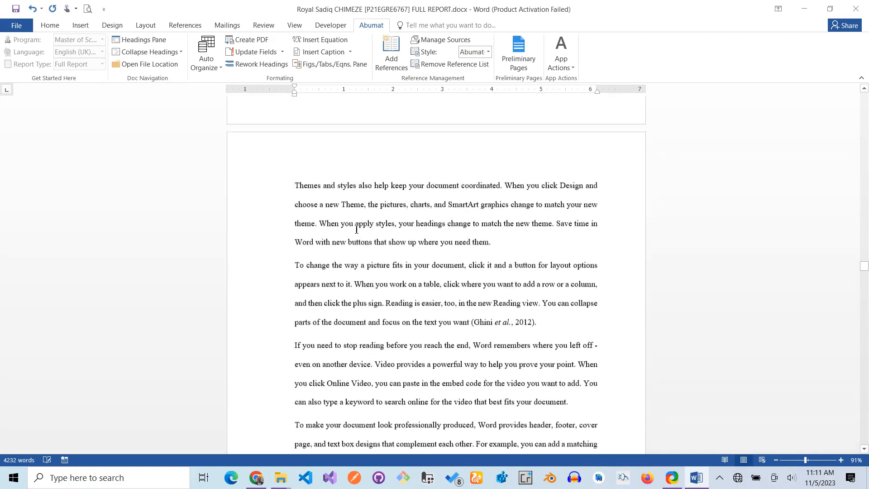
scroll(356, 230, up, 2)
scroll(355, 228, up, 2)
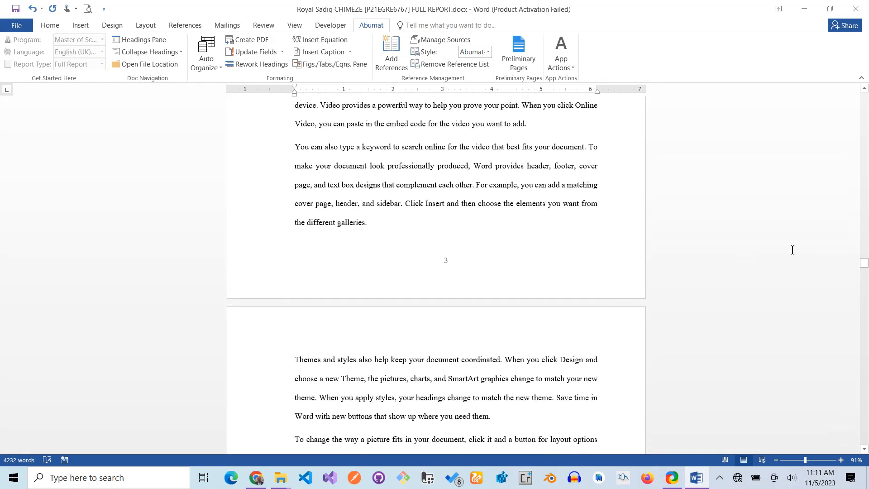
Review the opening of Chapter Two and its numbered headings down to section 2.4.1, including the paragraphs beneath them
drag(865, 264, 865, 244)
scroll(312, 284, down, 1)
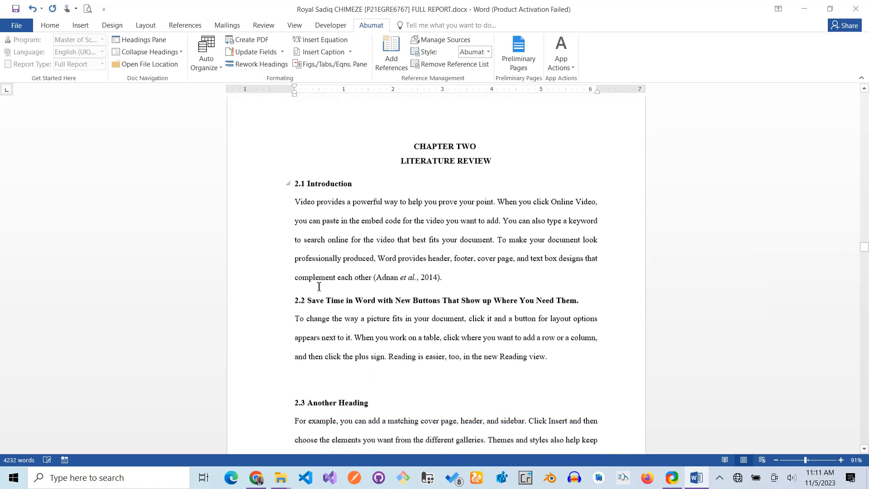
scroll(319, 286, down, 4)
scroll(319, 262, down, 20)
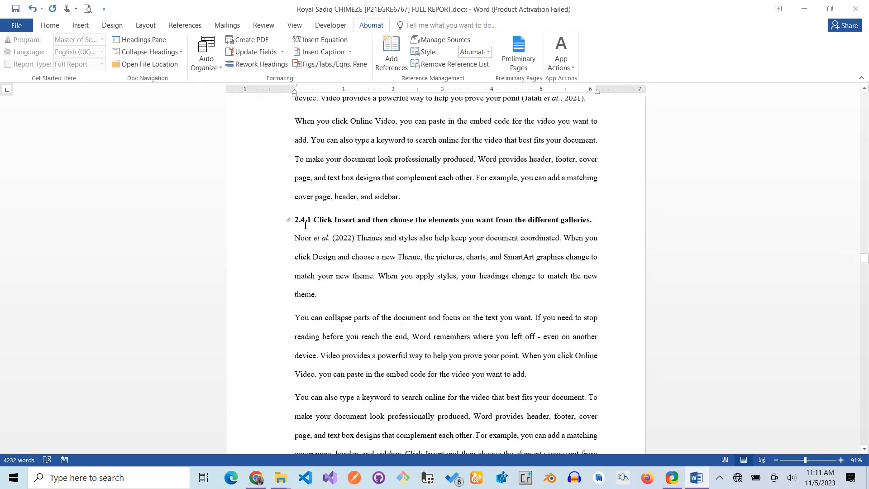
scroll(312, 223, up, 12)
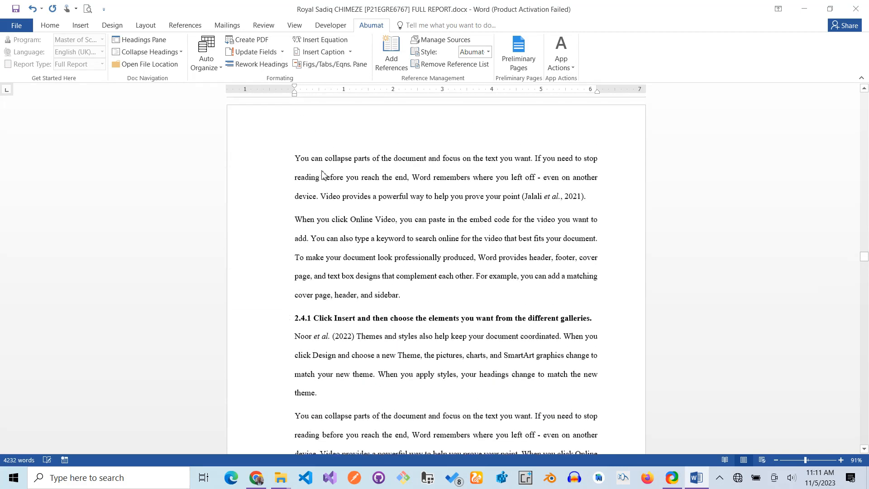
scroll(332, 171, down, 9)
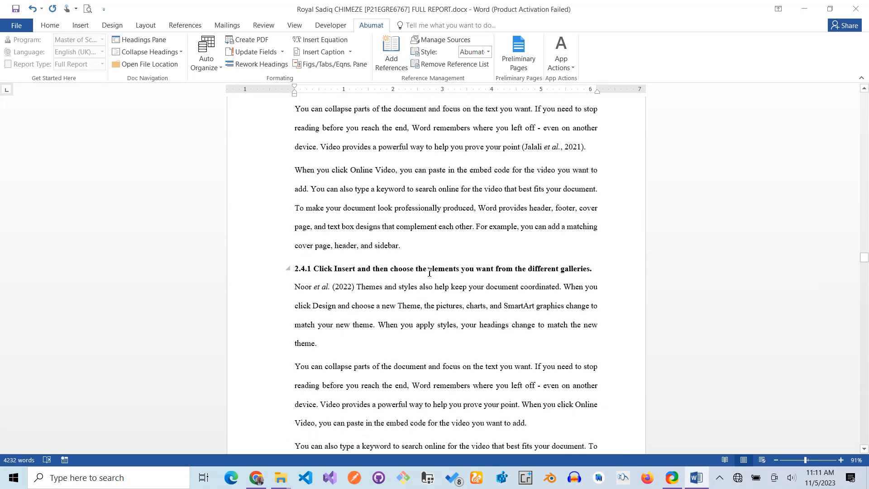
scroll(416, 273, down, 13)
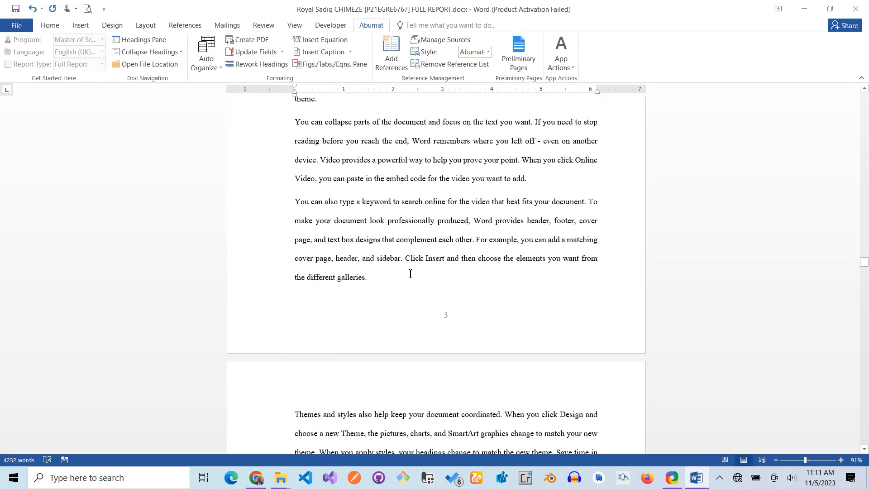
Rework all the report's headings and check the Chapter Five headings
click(211, 68)
click(261, 66)
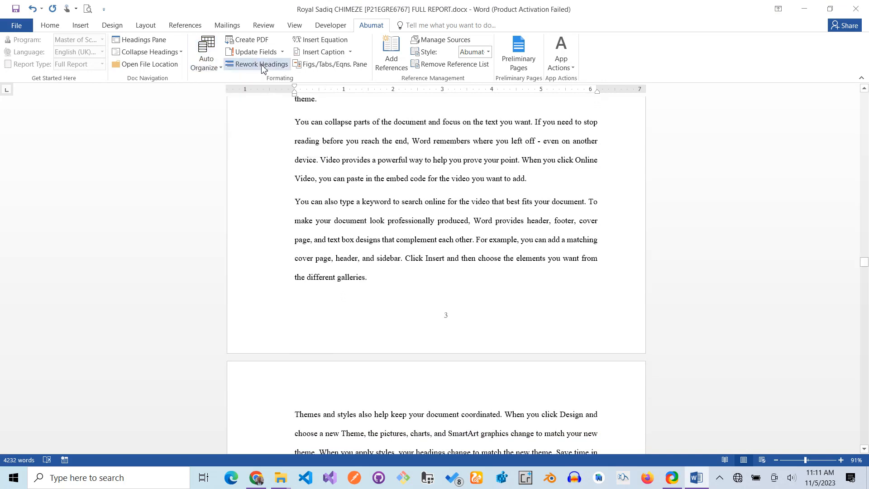
click(262, 66)
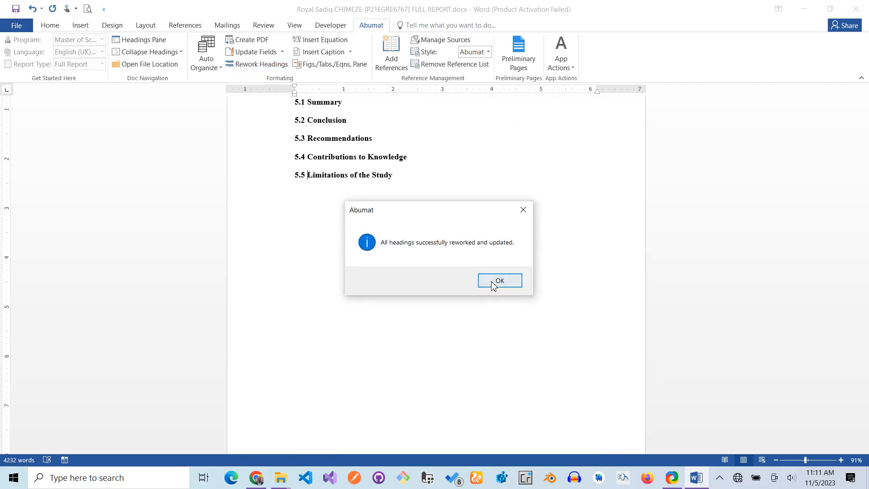
click(499, 281)
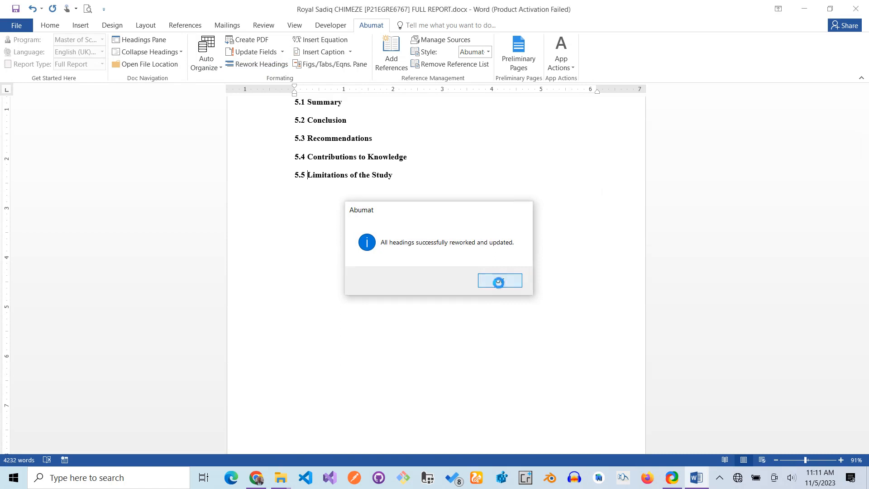
scroll(391, 145, up, 8)
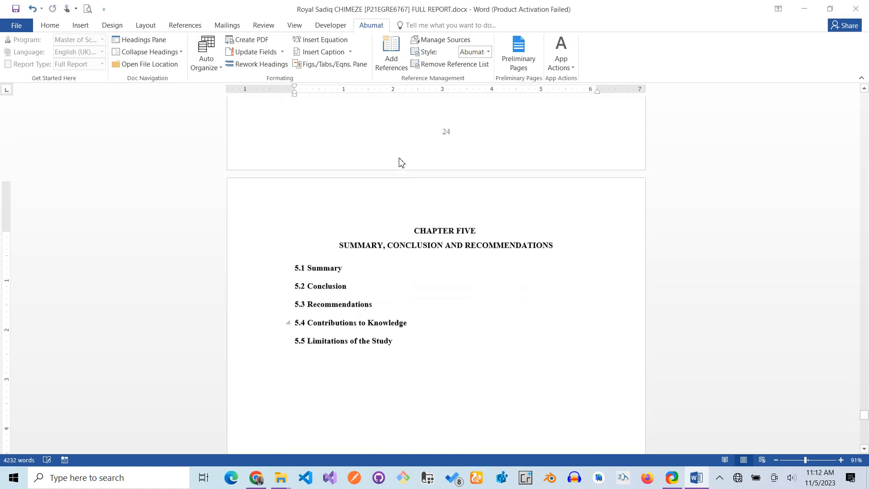
scroll(400, 158, up, 3)
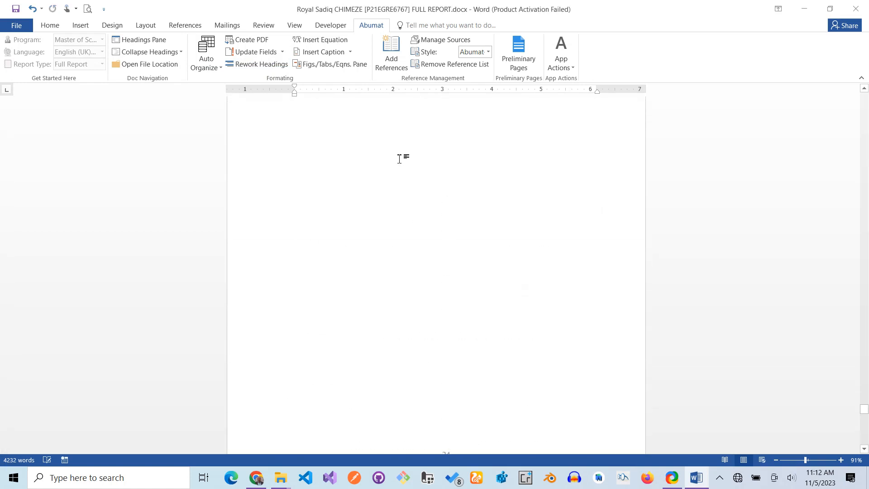